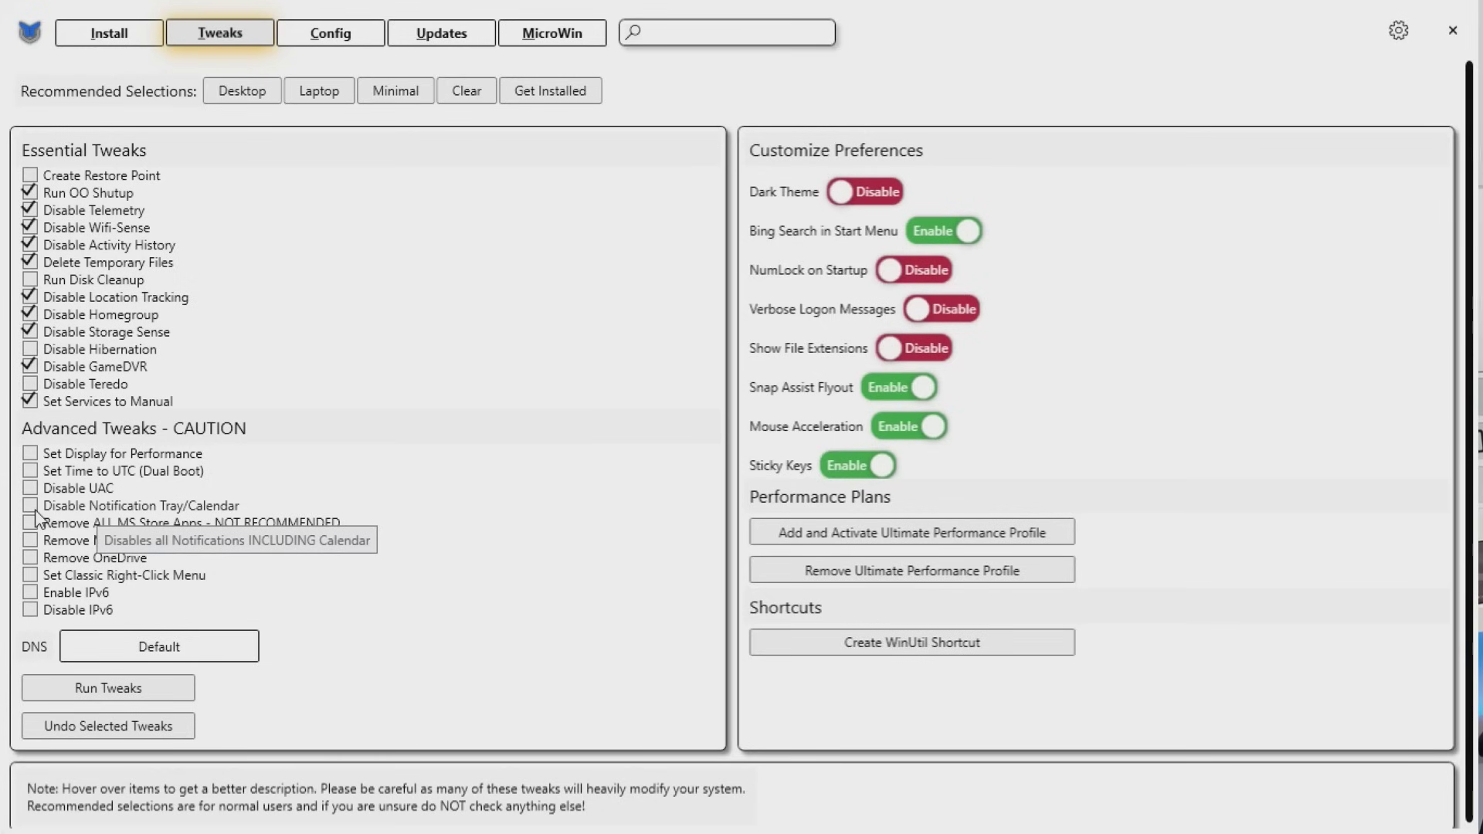
Step: Select the advanced tweak that removes OneDrive, and dismiss the O&O ShutUp10++ parameter error
left_click(31, 558)
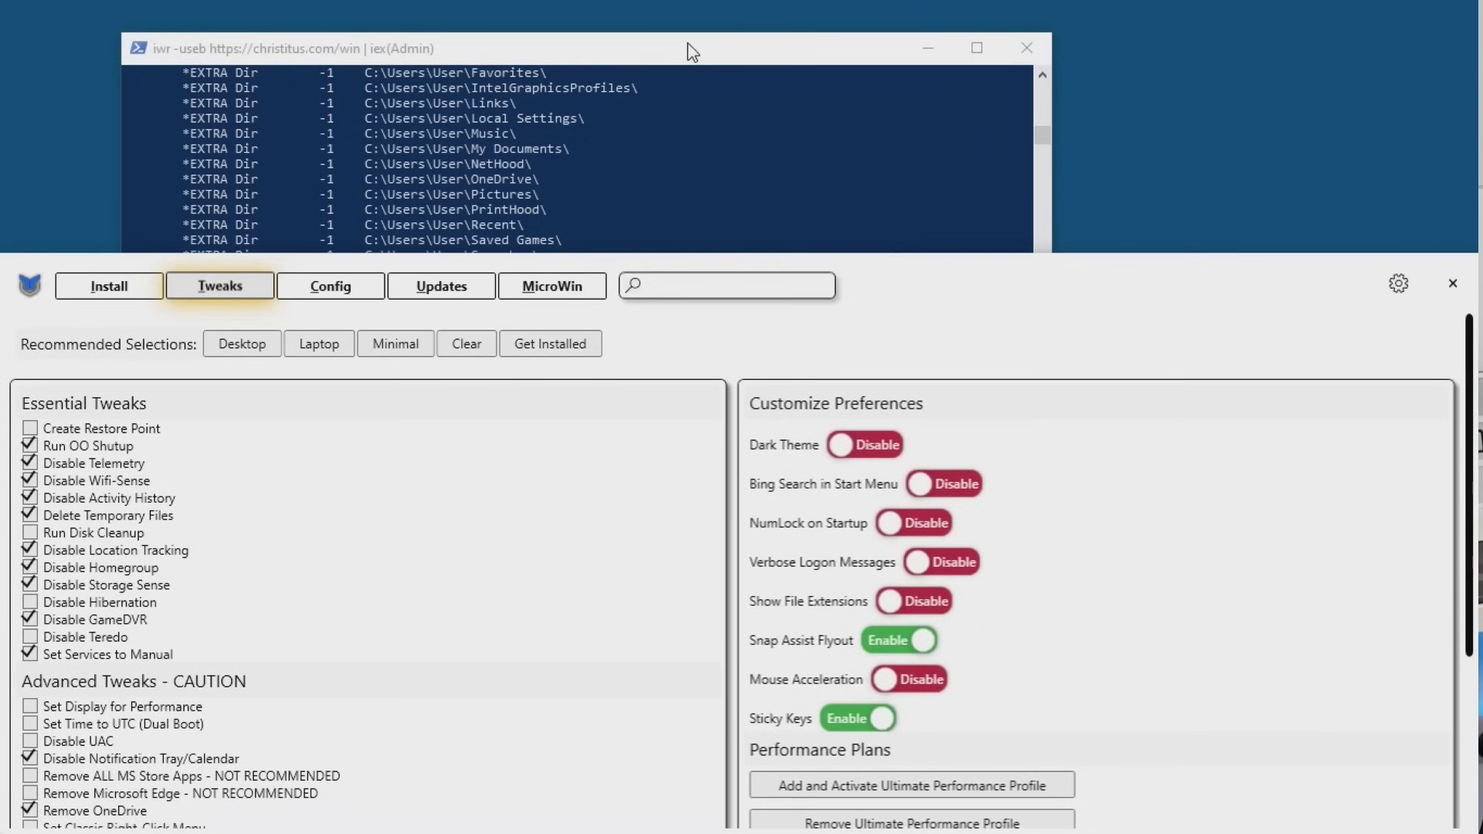
left_click(688, 43)
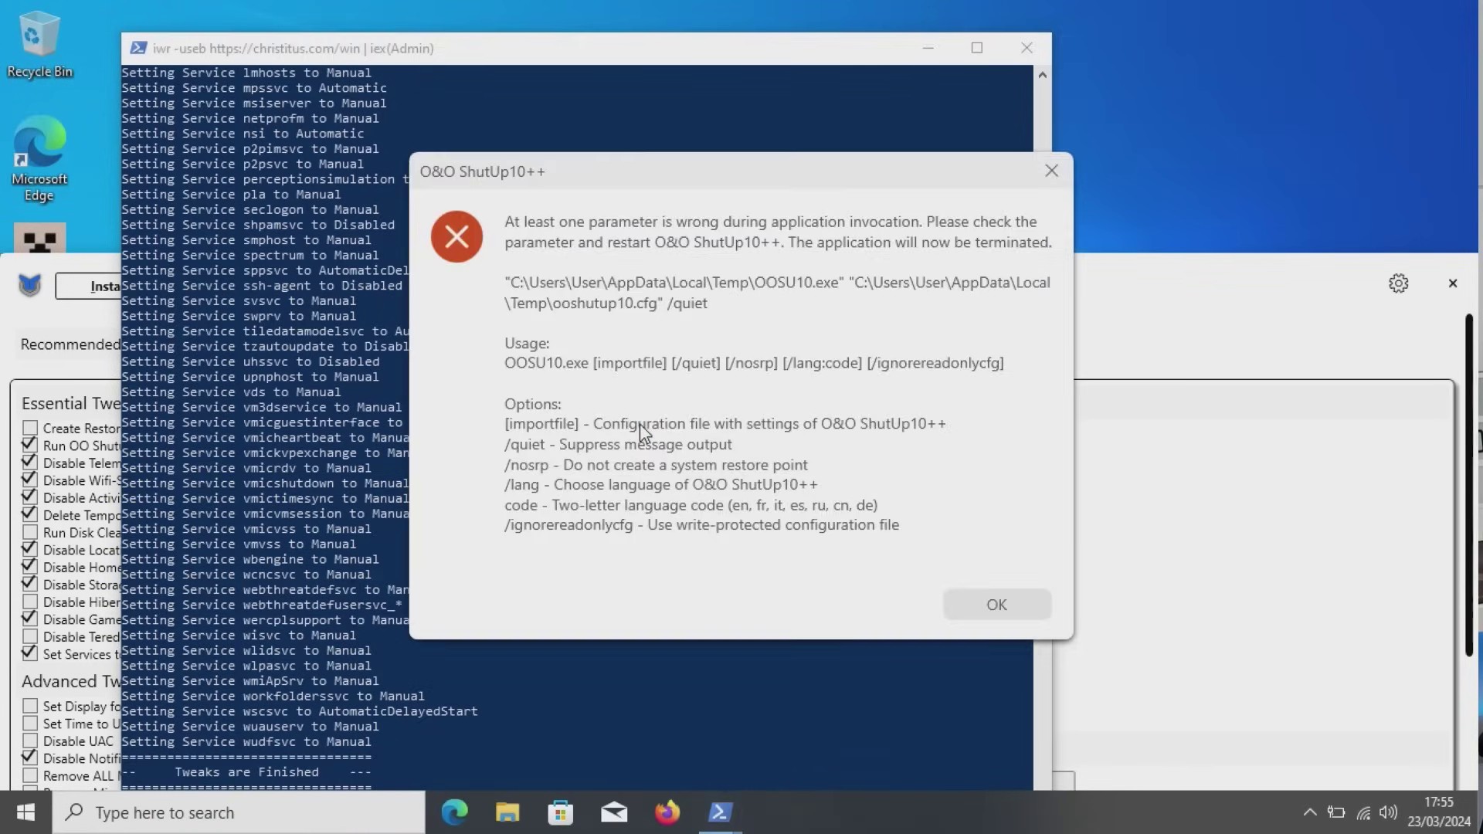
left_click(972, 599)
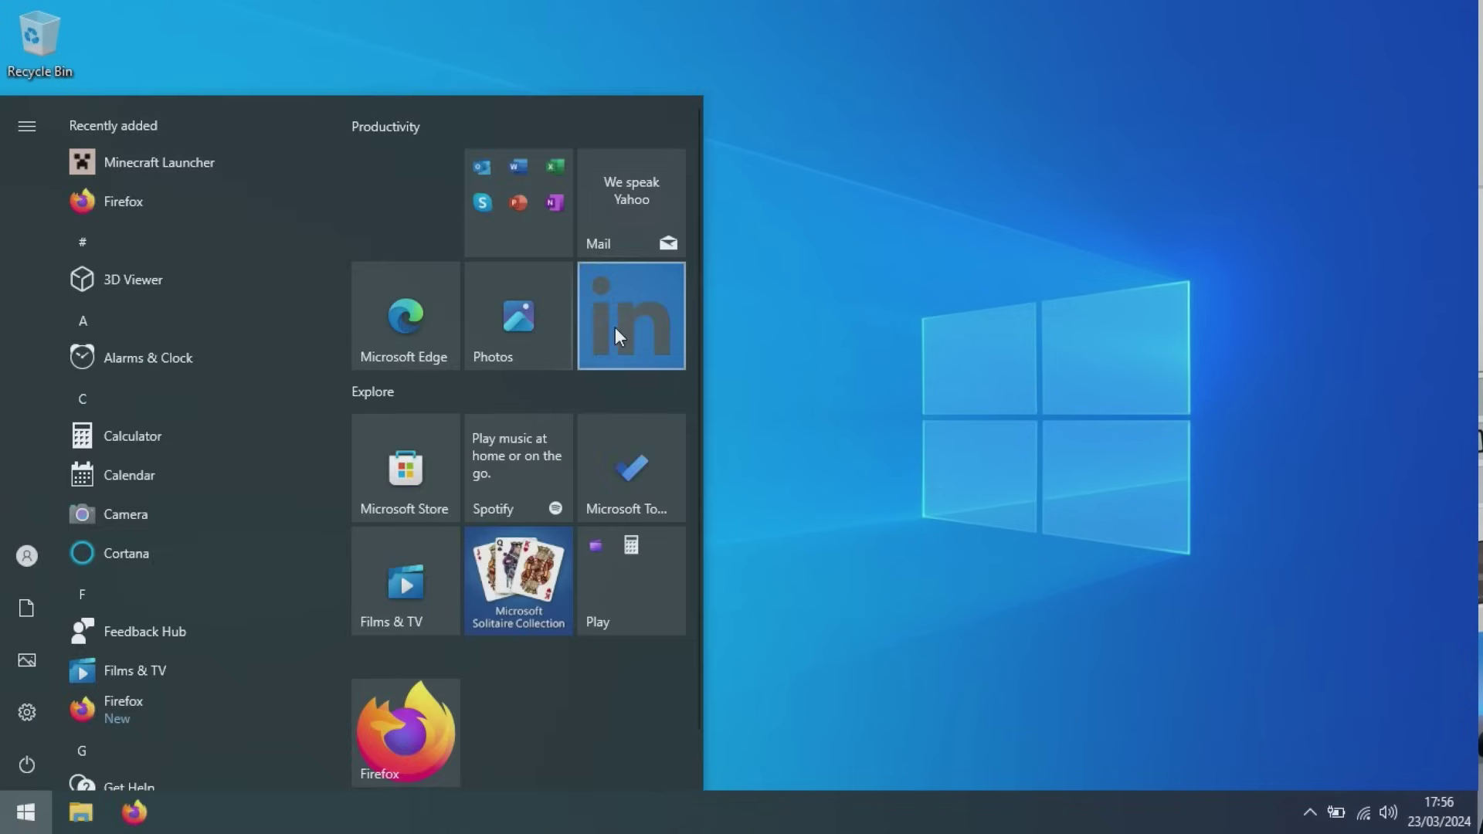
Step: Uninstall LinkedIn and Microsoft Solitaire Collection through their Start menu tiles
right_click(615, 327)
left_click(666, 455)
left_click(715, 225)
right_click(517, 590)
left_click(576, 718)
left_click(606, 491)
Step: Uninstall Microsoft To Do and Spotify through their Start menu tiles
right_click(623, 479)
left_click(671, 607)
left_click(715, 378)
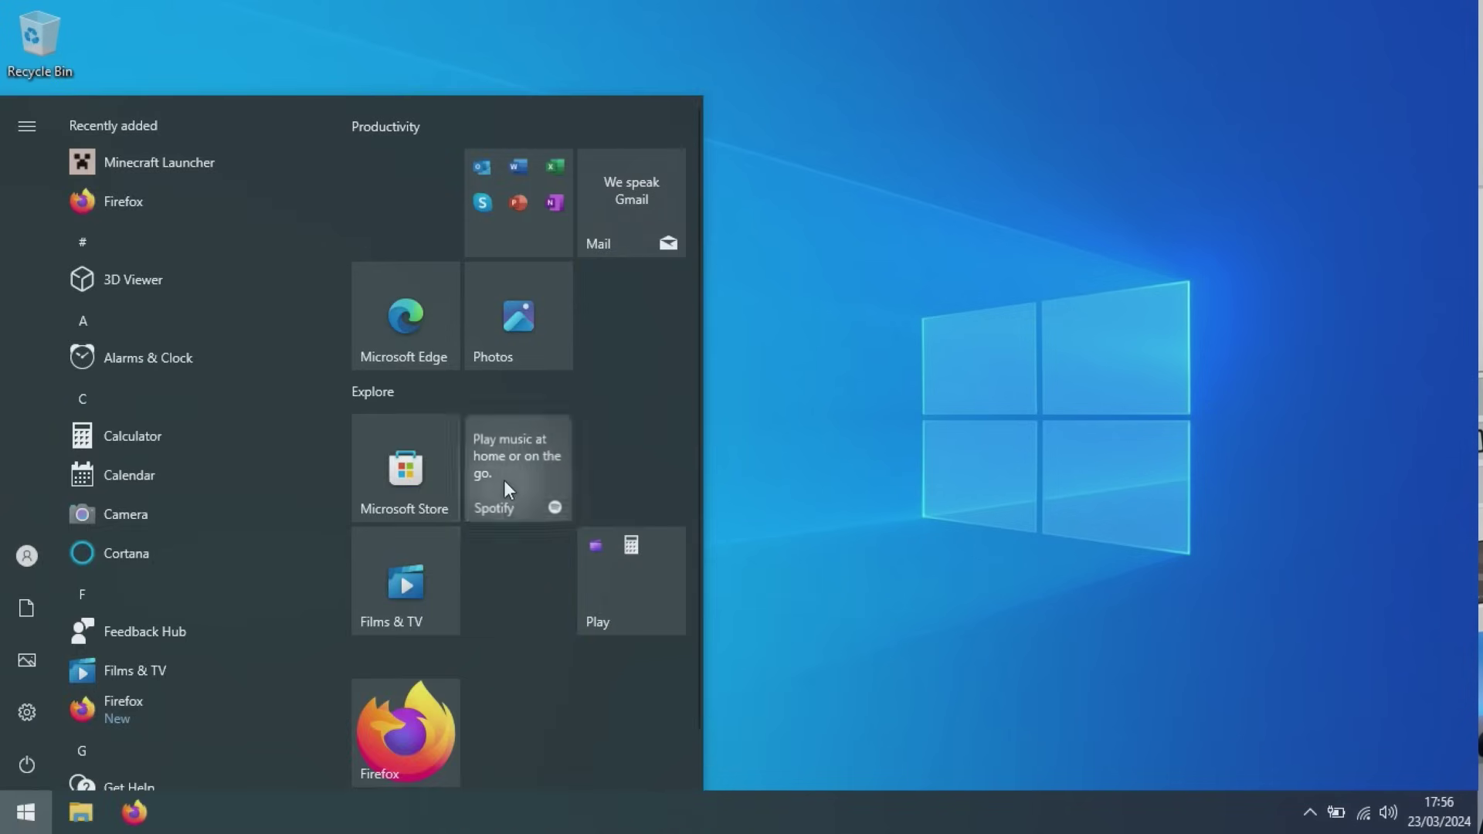
right_click(505, 480)
left_click(555, 608)
left_click(618, 372)
Step: Unpin all remaining tiles from the Start menu, including Films & TV, Photos, Mail and Microsoft Store
right_click(397, 591)
left_click(432, 614)
right_click(524, 345)
left_click(552, 369)
right_click(425, 202)
left_click(432, 230)
right_click(494, 240)
left_click(503, 254)
right_click(610, 220)
left_click(618, 227)
left_click(618, 224)
right_click(415, 464)
left_click(444, 478)
right_click(423, 224)
left_click(448, 247)
Step: Shrink the Start menu's width to the app list only and restart the computer
left_click_drag(702, 309, 356, 332)
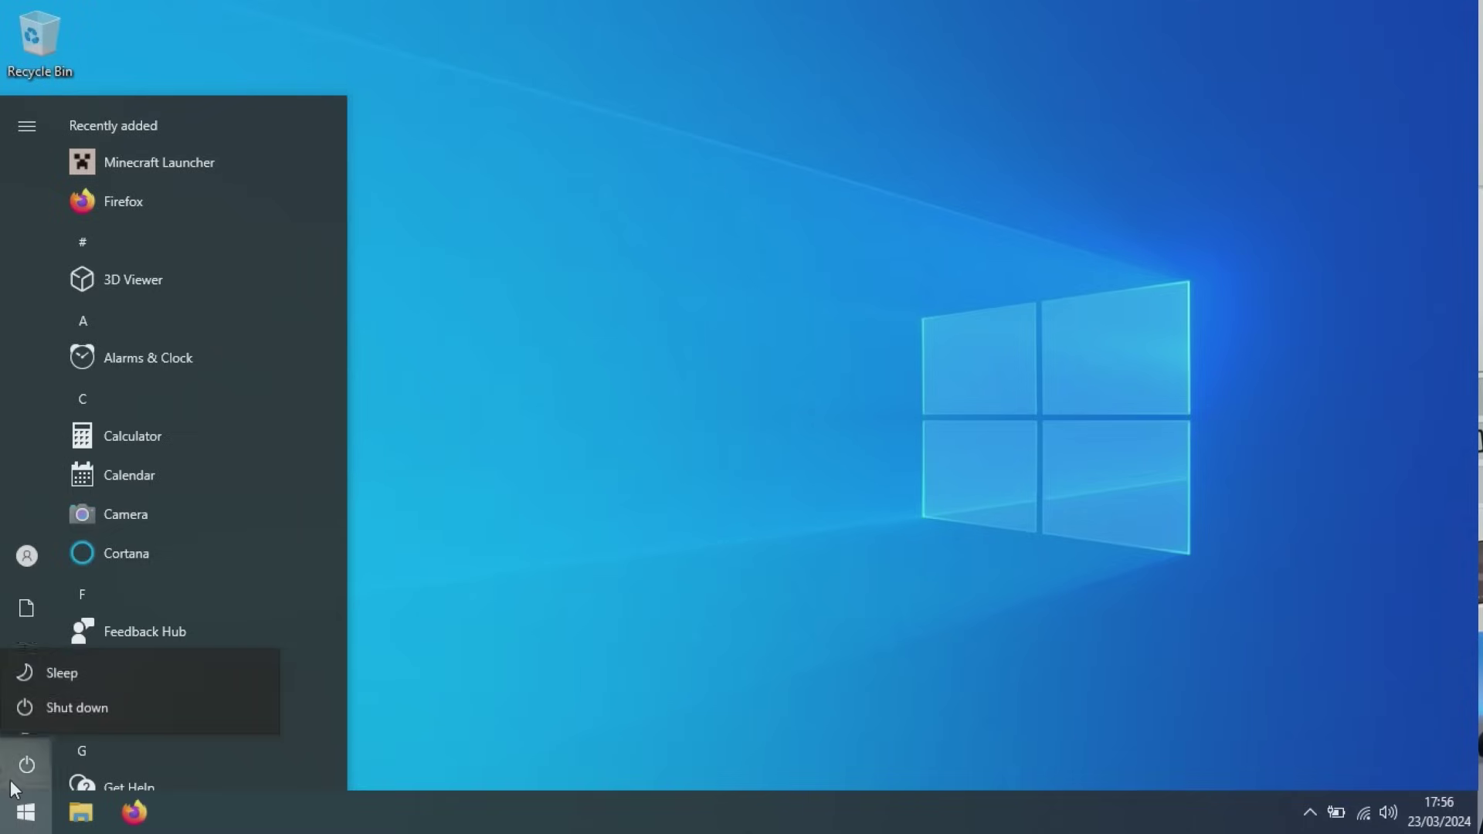
left_click(23, 766)
left_click(67, 703)
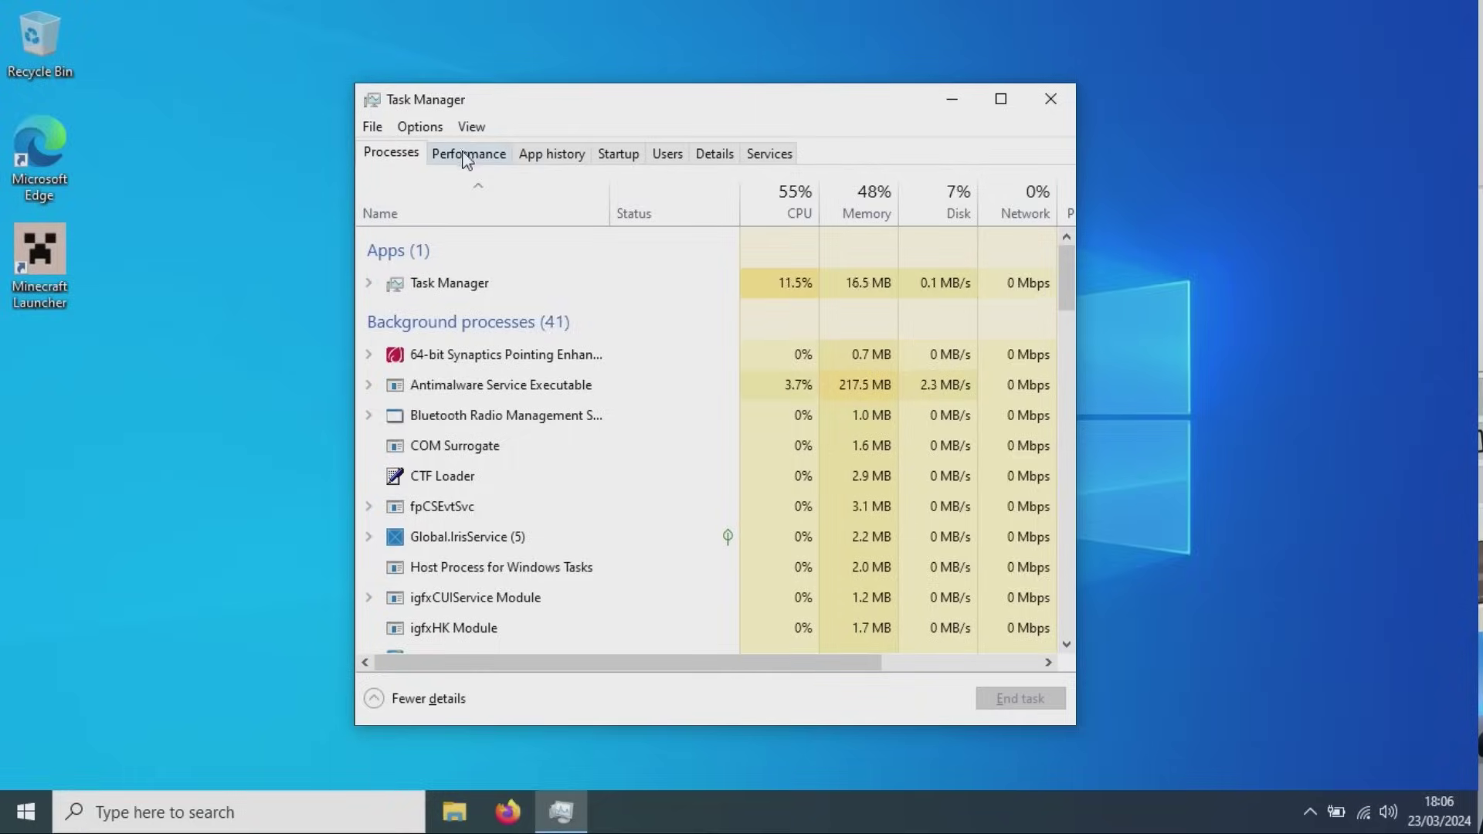
Step: Check the CPU performance, startup apps and background processes in Task Manager, and close it
left_click(467, 157)
left_click(490, 199)
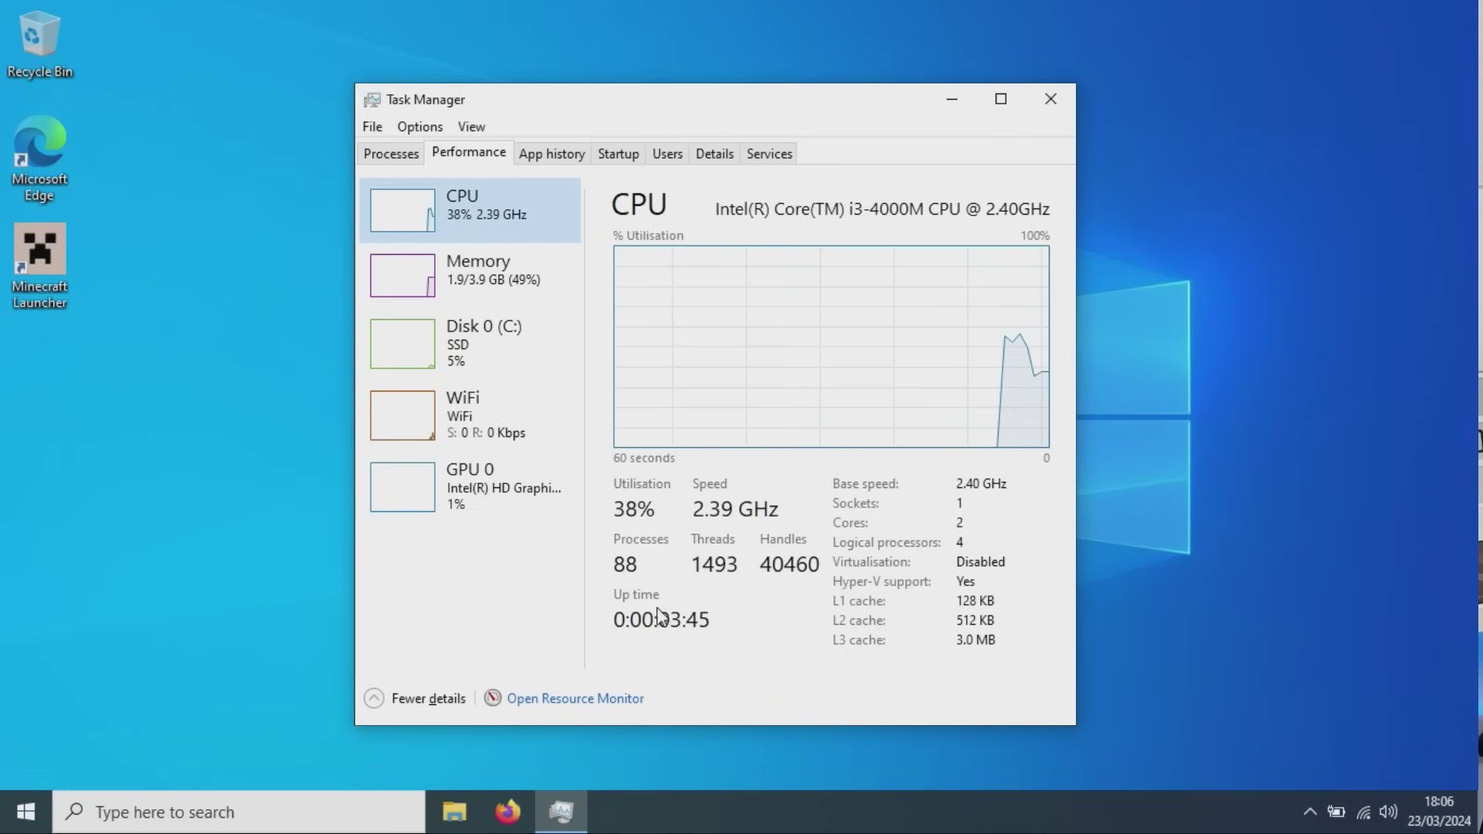
left_click(622, 153)
left_click(390, 153)
left_click_drag(1066, 263, 1064, 606)
left_click(1050, 91)
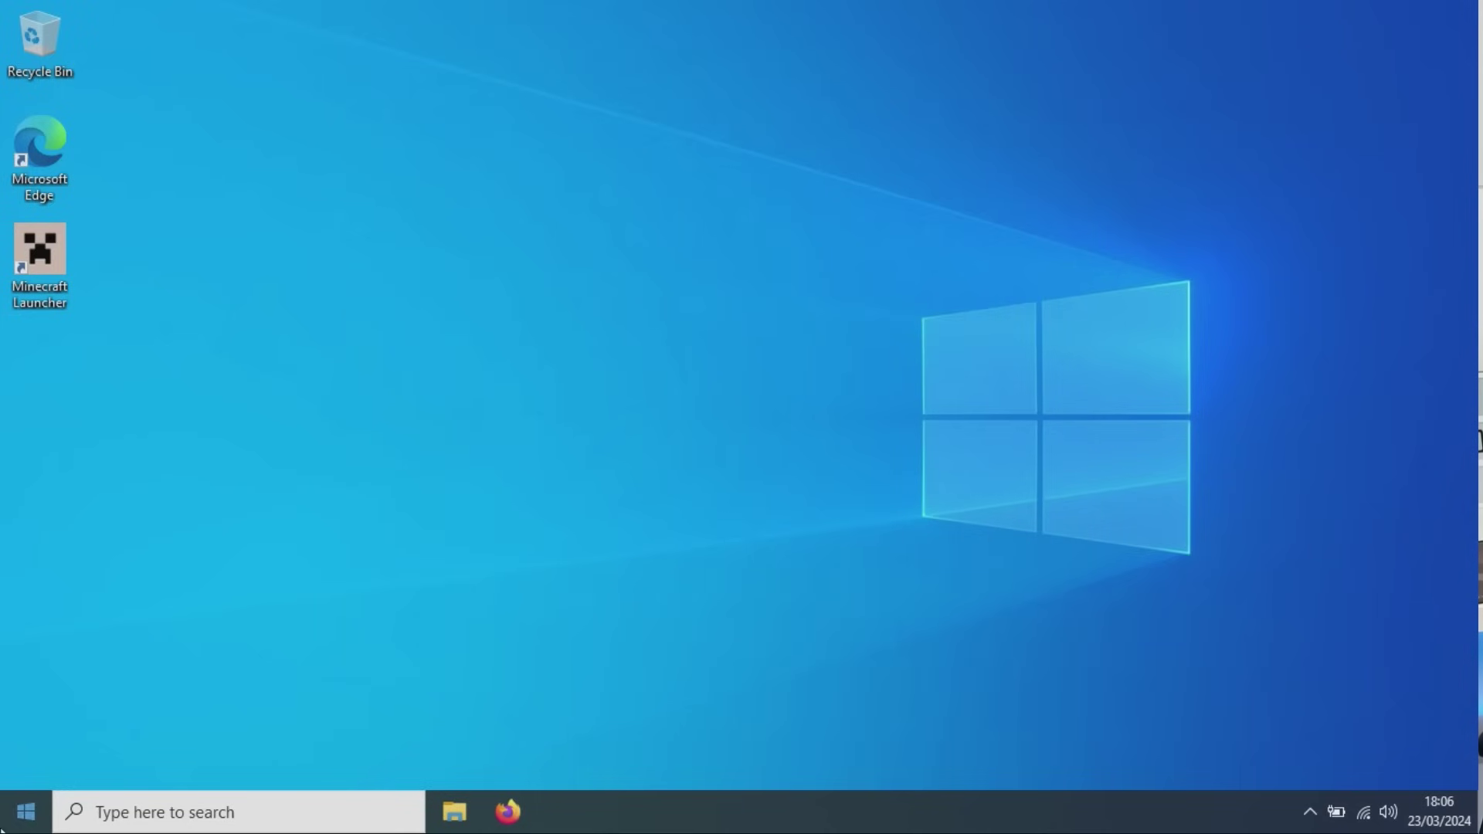
Step: Uninstall Feedback Hub and Films & TV from the Start menu's app list
left_click(26, 812)
right_click(249, 516)
left_click(287, 606)
left_click(283, 456)
right_click(209, 514)
left_click(285, 618)
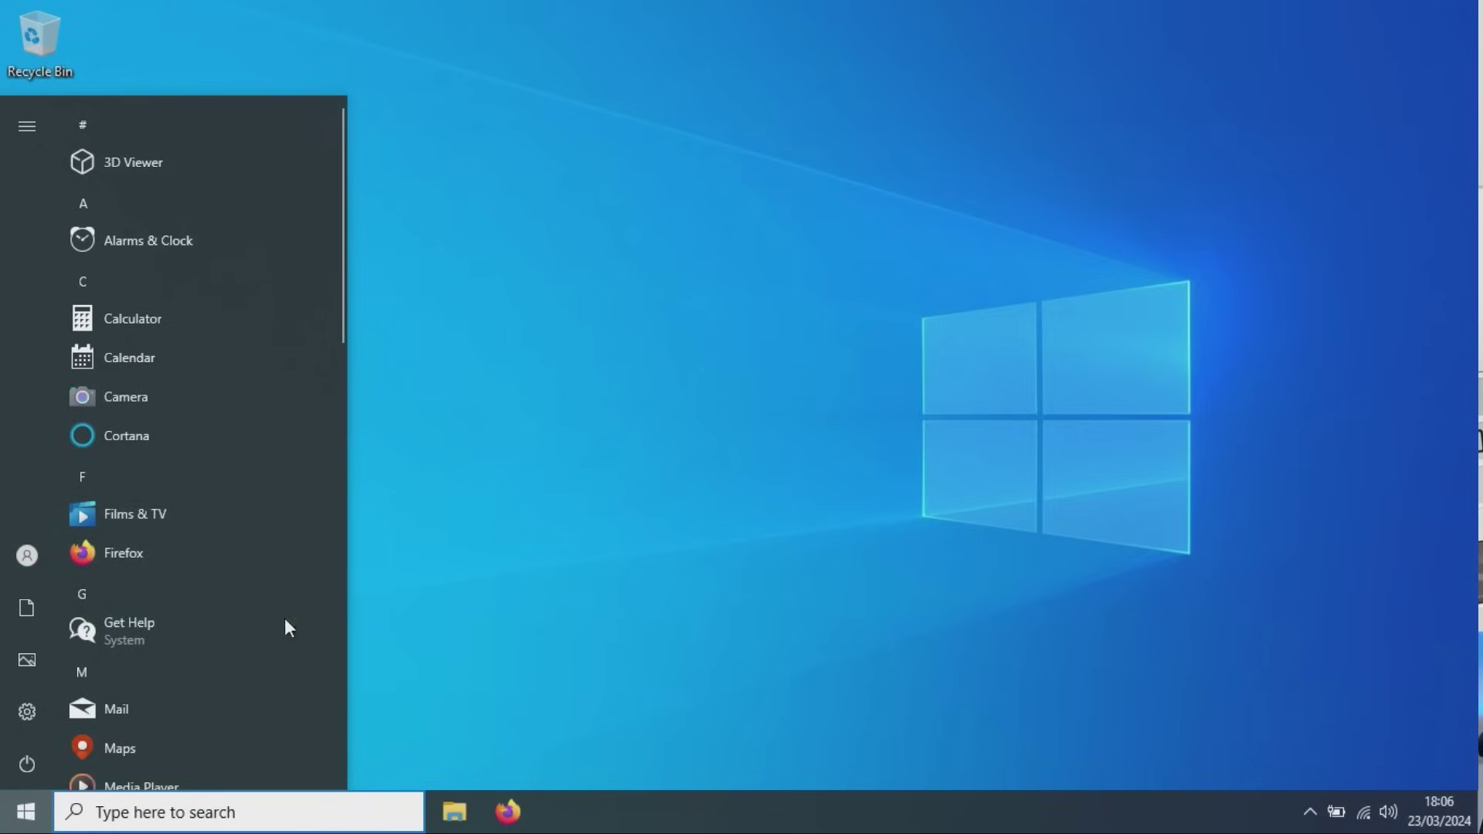
left_click(280, 452)
Step: Uninstall Cortana and Camera from the Start menu's app list
right_click(280, 448)
left_click(289, 526)
left_click(285, 380)
right_click(213, 396)
left_click(286, 470)
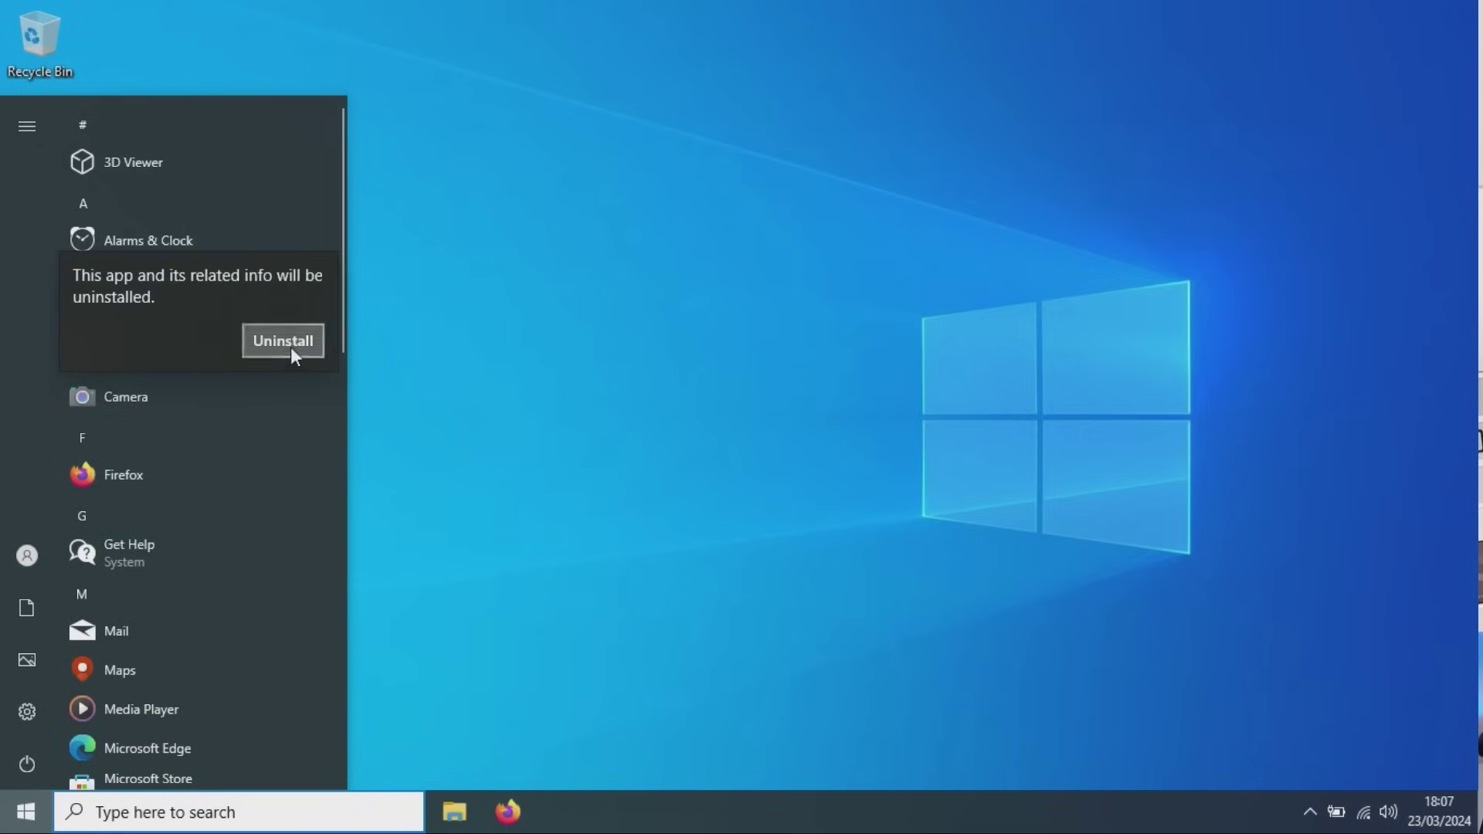
left_click(292, 345)
Step: Uninstall Calendar and Calculator from the Start menu's app list
right_click(217, 360)
left_click(285, 433)
left_click(285, 294)
right_click(220, 322)
left_click(289, 397)
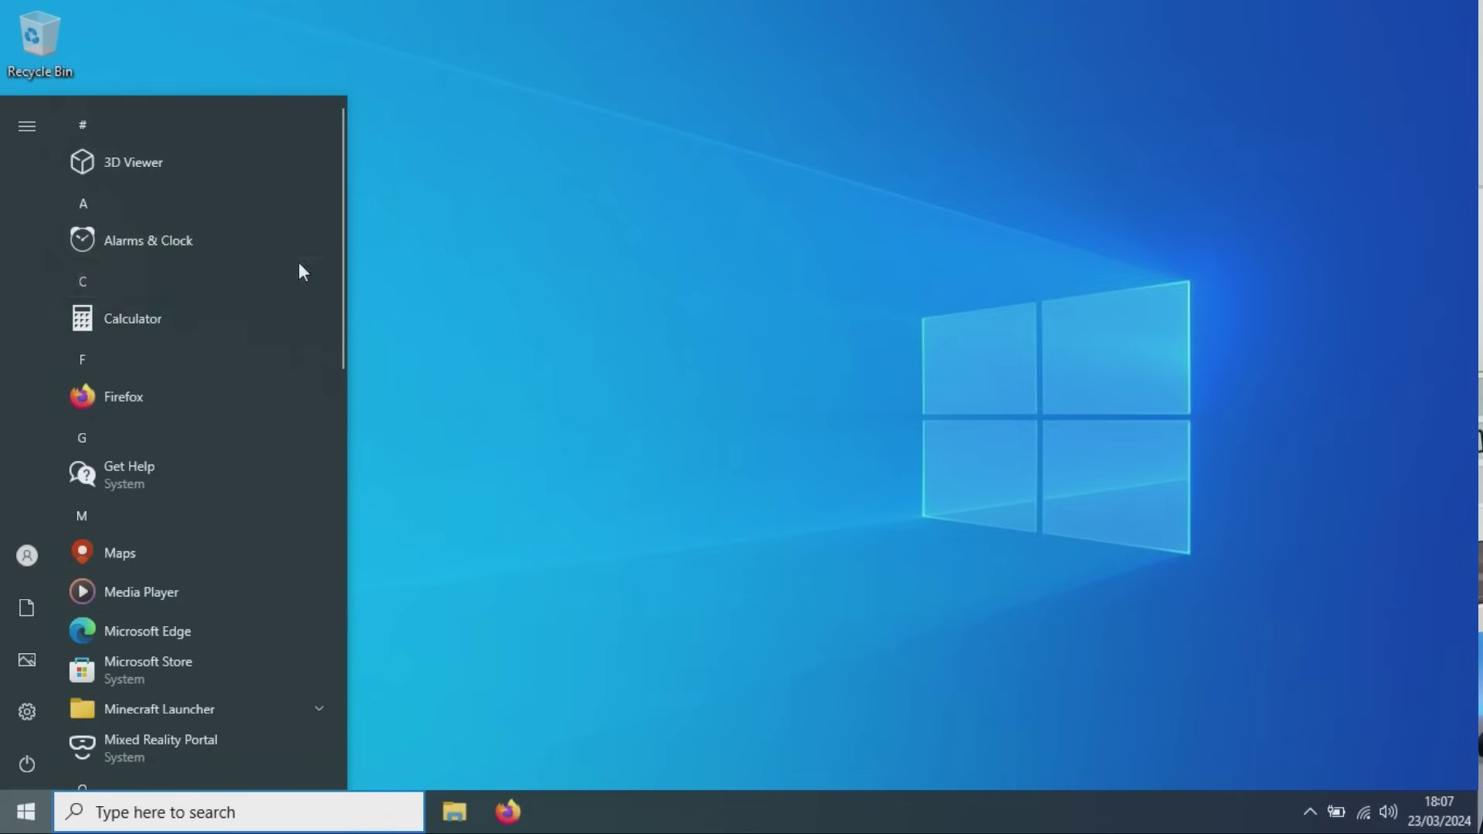
left_click(298, 264)
Step: Uninstall Alarms & Clock and Mixed Reality Portal from the Start menu's app list
right_click(265, 240)
left_click(298, 325)
left_click(298, 184)
right_click(219, 315)
right_click(221, 587)
left_click(291, 659)
left_click(289, 531)
Step: Uninstall Media Player and Maps from the Start menu's app list
right_click(229, 436)
left_click(290, 519)
left_click(290, 394)
right_click(230, 402)
left_click(291, 477)
left_click(295, 338)
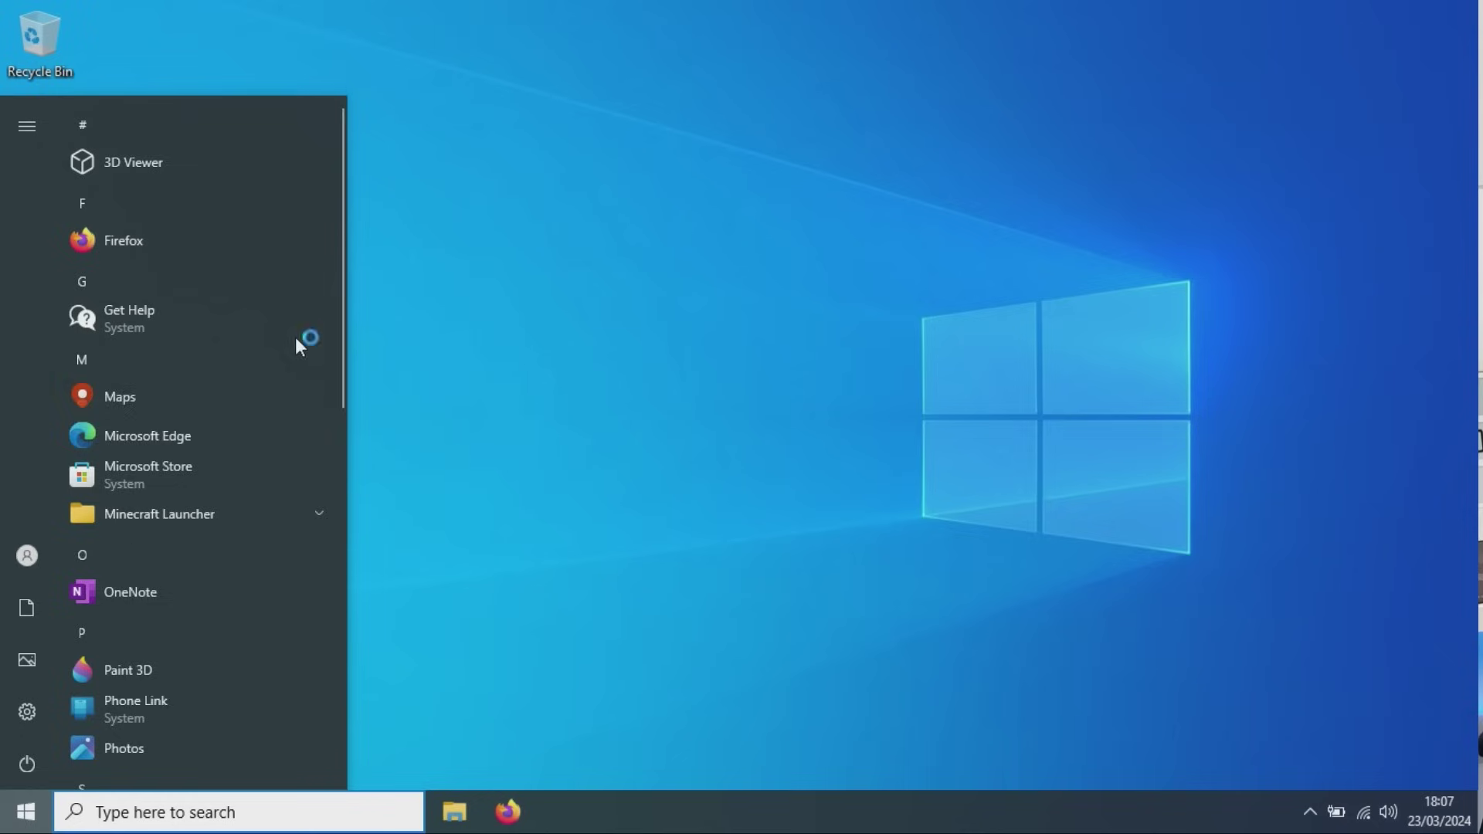
Step: Uninstall OneNote and Paint 3D from the Start menu's app list
right_click(211, 544)
left_click(263, 624)
left_click(271, 495)
right_click(245, 616)
left_click(278, 687)
left_click(276, 495)
Step: Uninstall Photos from the Start menu's app list
right_click(238, 549)
right_click(174, 585)
left_click(235, 675)
left_click(294, 538)
Step: Uninstall the three apps listed between Settings and Tips in the Start menu's app list
right_click(221, 674)
left_click(273, 649)
left_click(285, 622)
right_click(224, 671)
left_click(263, 762)
left_click(286, 621)
right_click(224, 671)
left_click(254, 760)
left_click(286, 622)
right_click(230, 710)
left_click(240, 568)
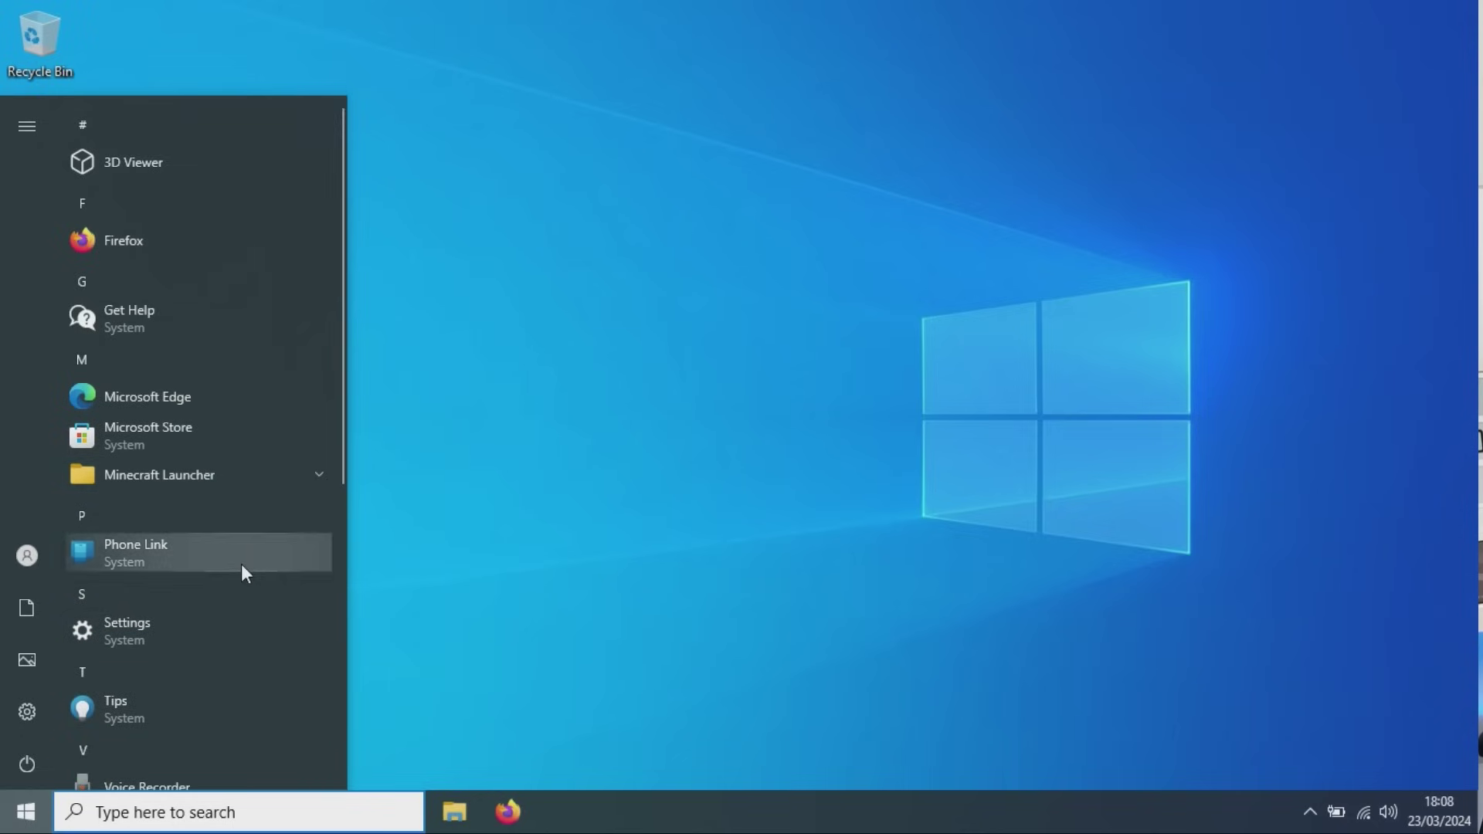
Step: Uninstall Voice Recorder and Weather from the Start menu's app list
scroll(237, 546, "down", 3)
right_click(241, 471)
left_click(305, 565)
left_click(285, 411)
right_click(222, 467)
left_click(267, 556)
left_click(289, 411)
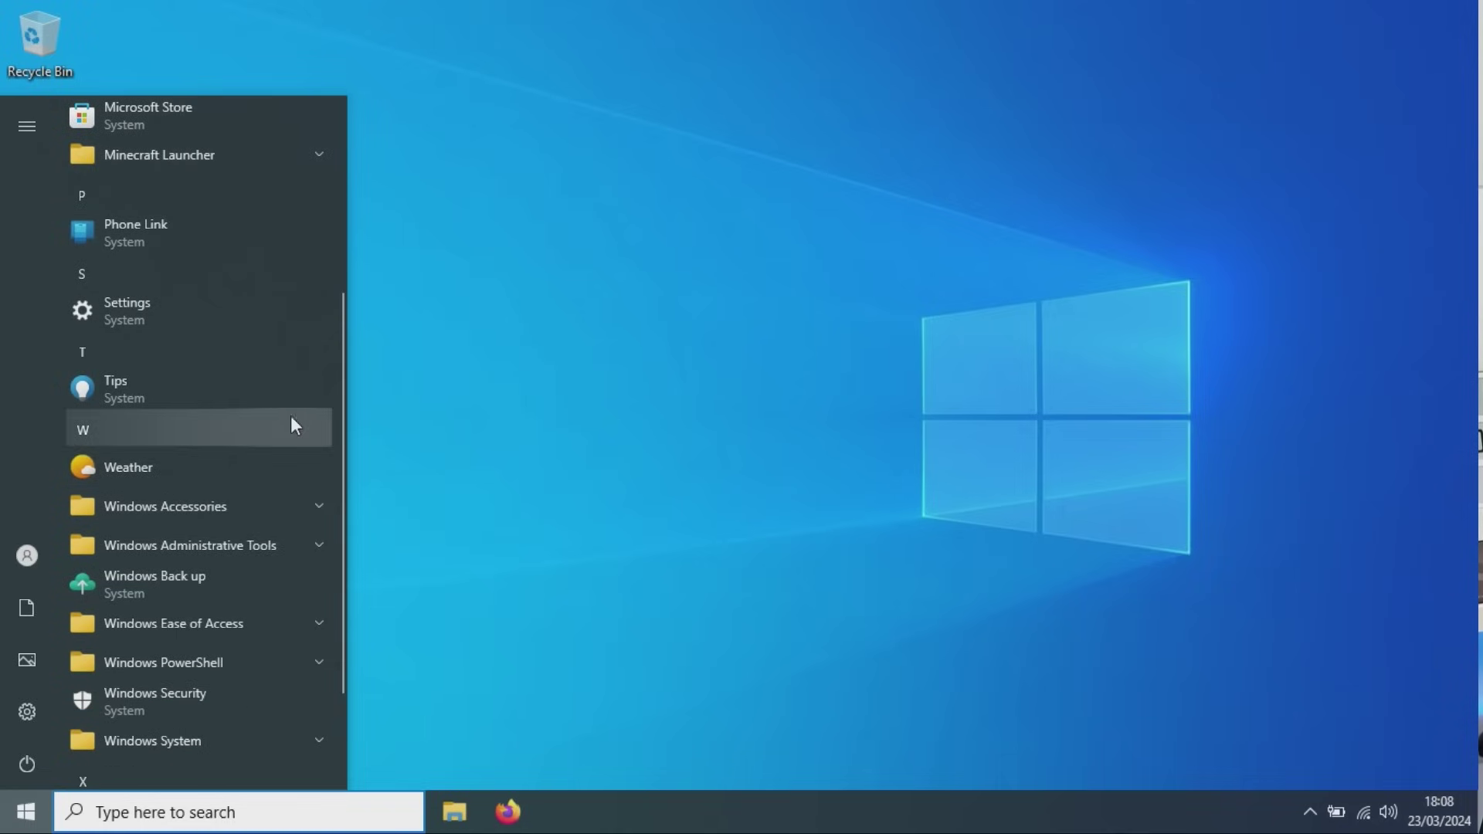
Step: Uninstall the first app listed under X at the end of the Start menu's app list
left_click(306, 465)
left_click(308, 465)
right_click(248, 539)
left_click(193, 680)
scroll(193, 689, "down", 2)
right_click(212, 672)
left_click(271, 758)
left_click(286, 622)
right_click(213, 701)
Step: Open the Apps settings and review the Default apps, Apps for websites, Video playback and Startup pages
left_click(27, 711)
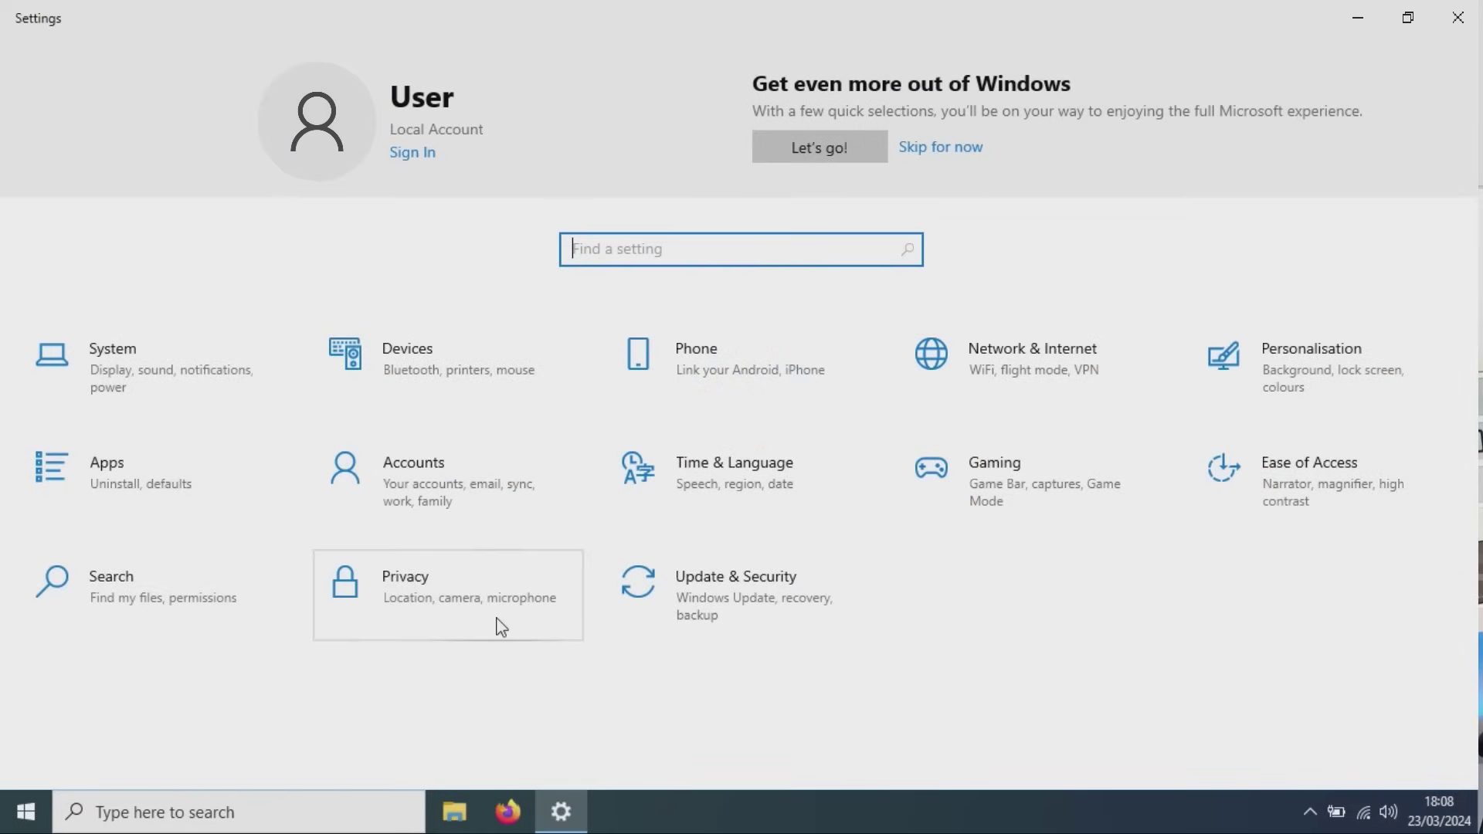
left_click(155, 475)
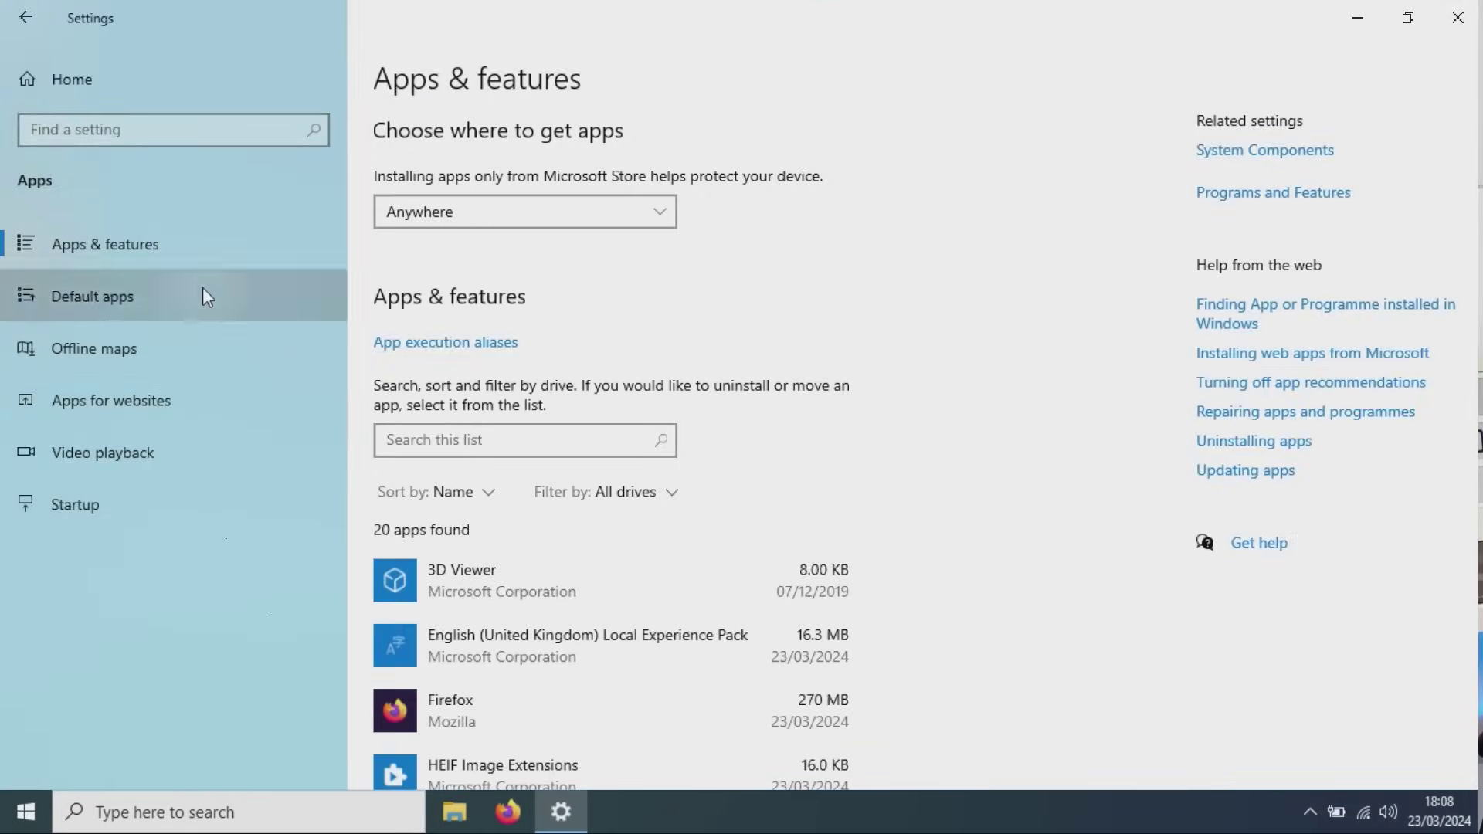
left_click(202, 295)
left_click(197, 402)
left_click(182, 452)
left_click(165, 504)
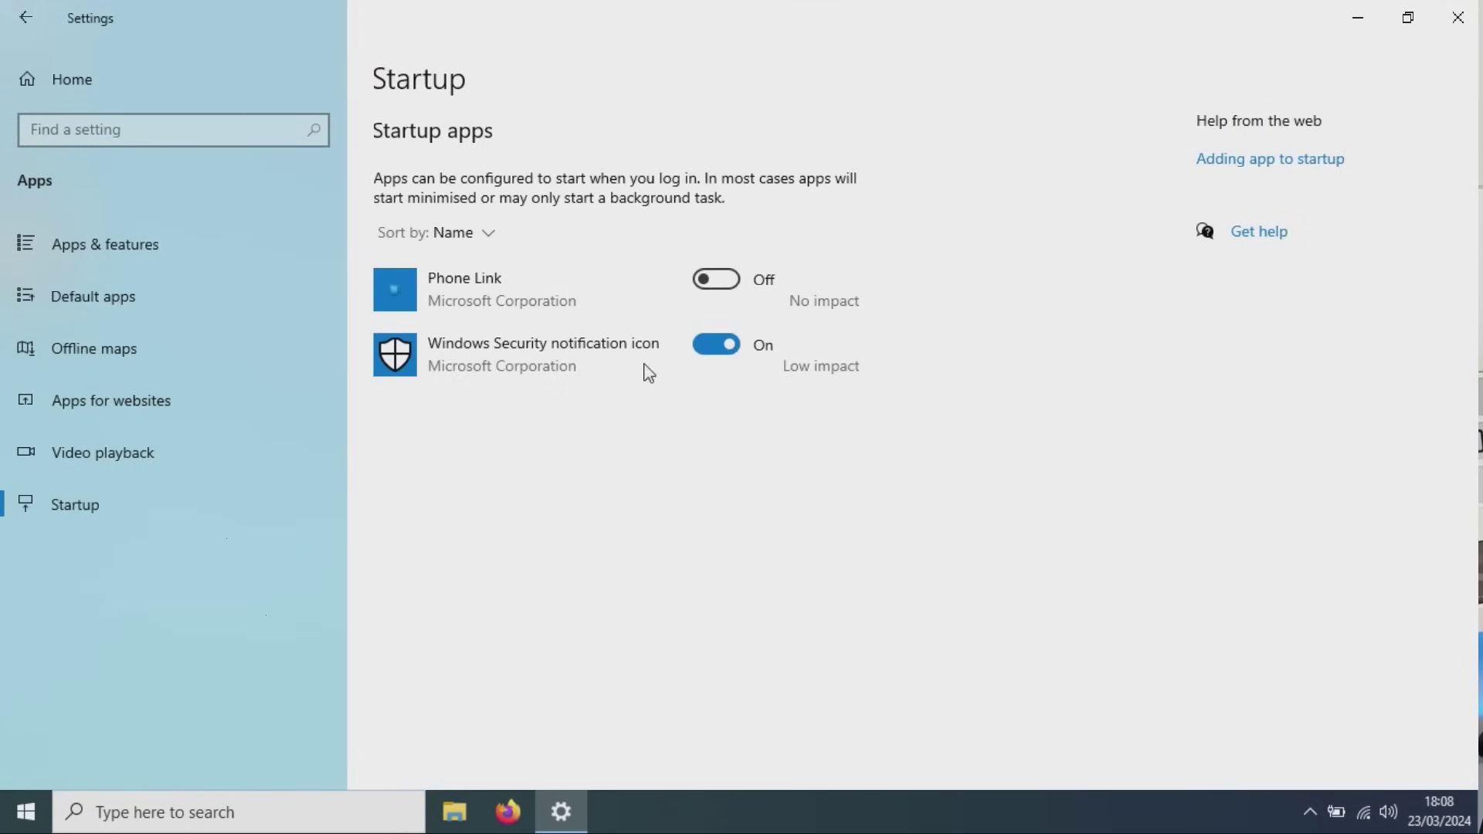
Step: Check the Game Bar and Game Mode pages in the Gaming settings
left_click(178, 79)
left_click(936, 466)
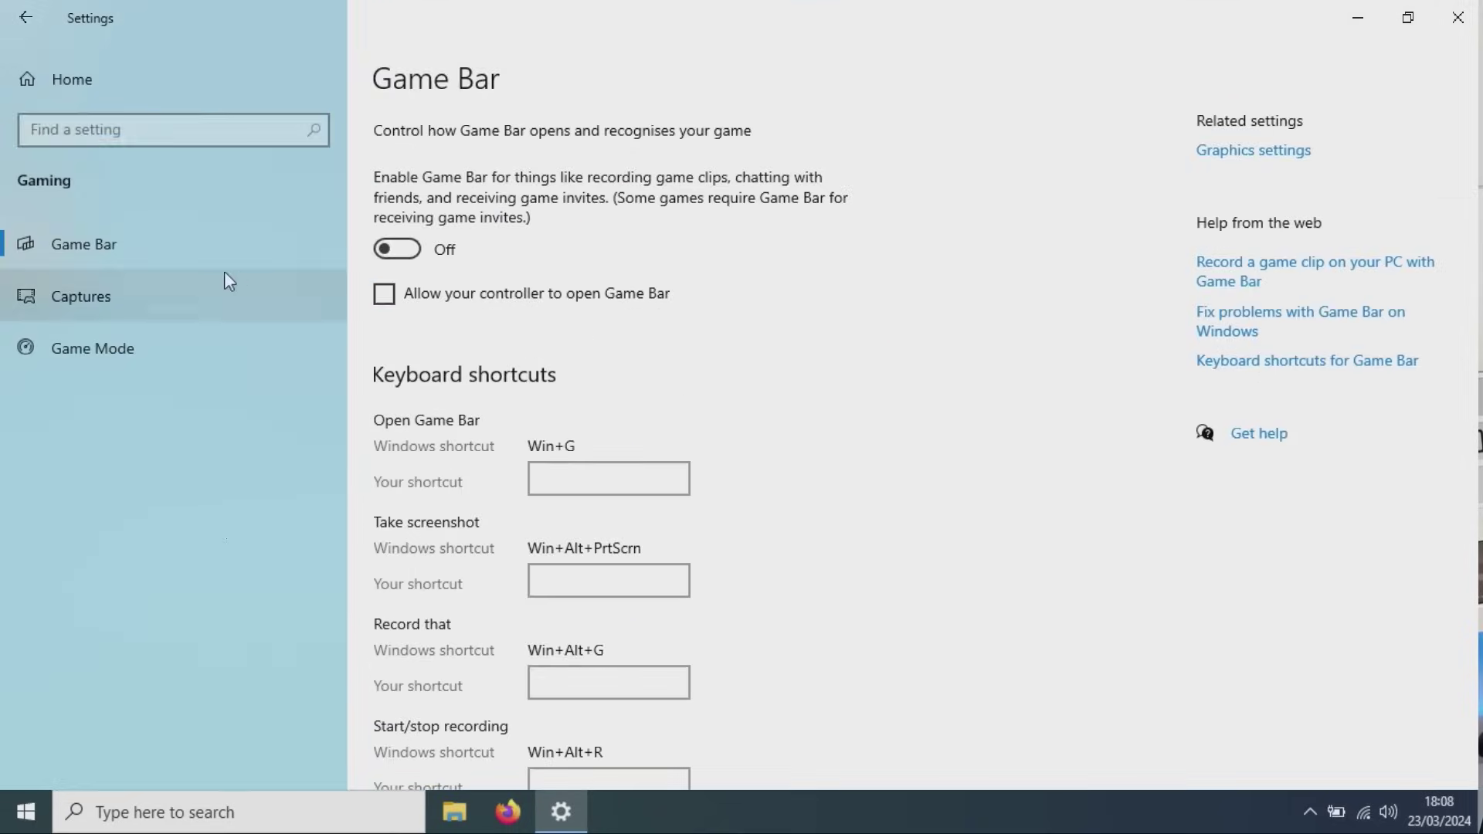
left_click(197, 347)
Step: Turn off app-launch tracking in the General privacy options and switch off inking and typing personalisation
left_click(116, 79)
left_click(398, 576)
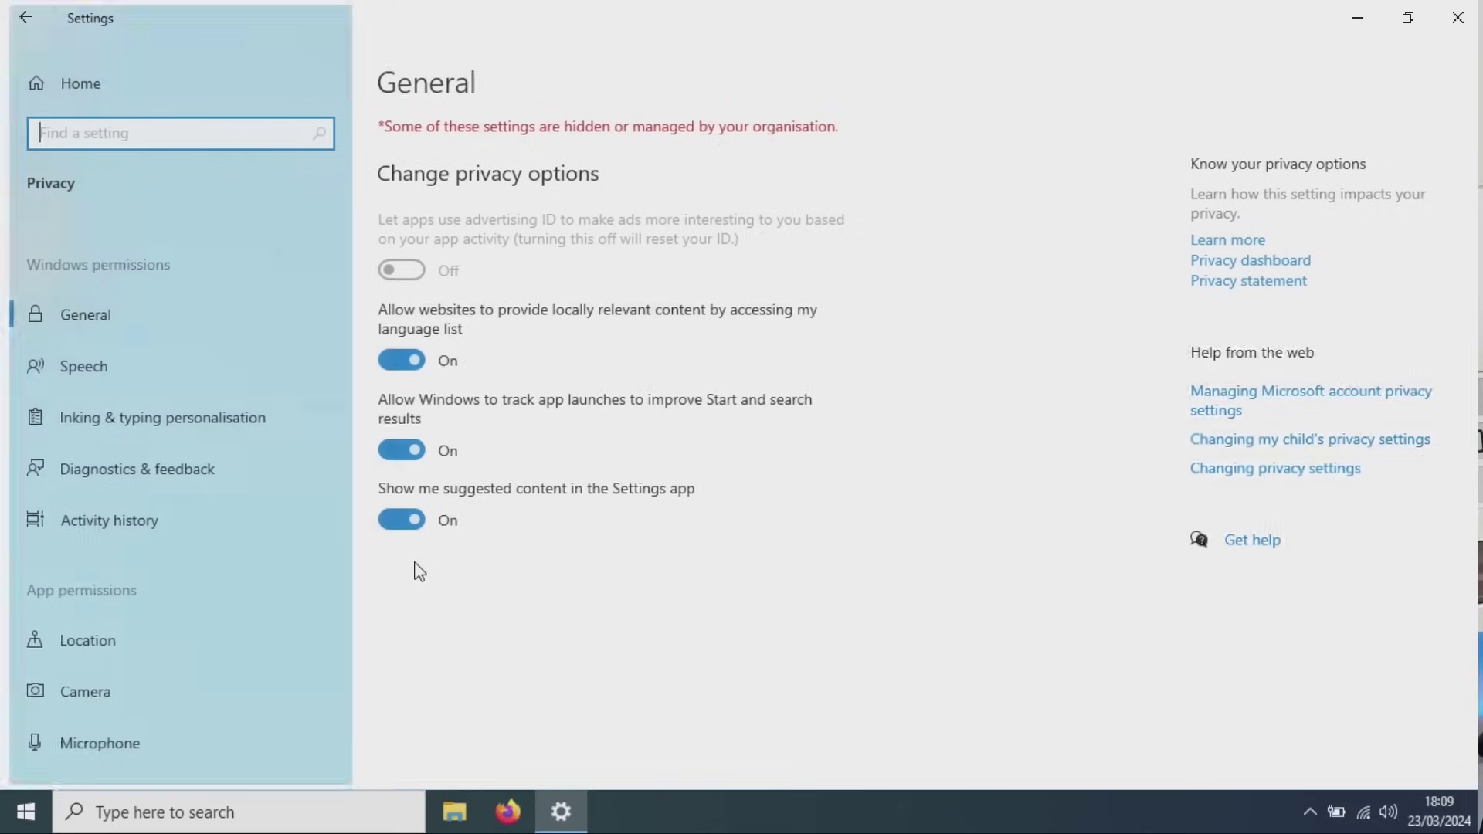
left_click(401, 469)
left_click(193, 417)
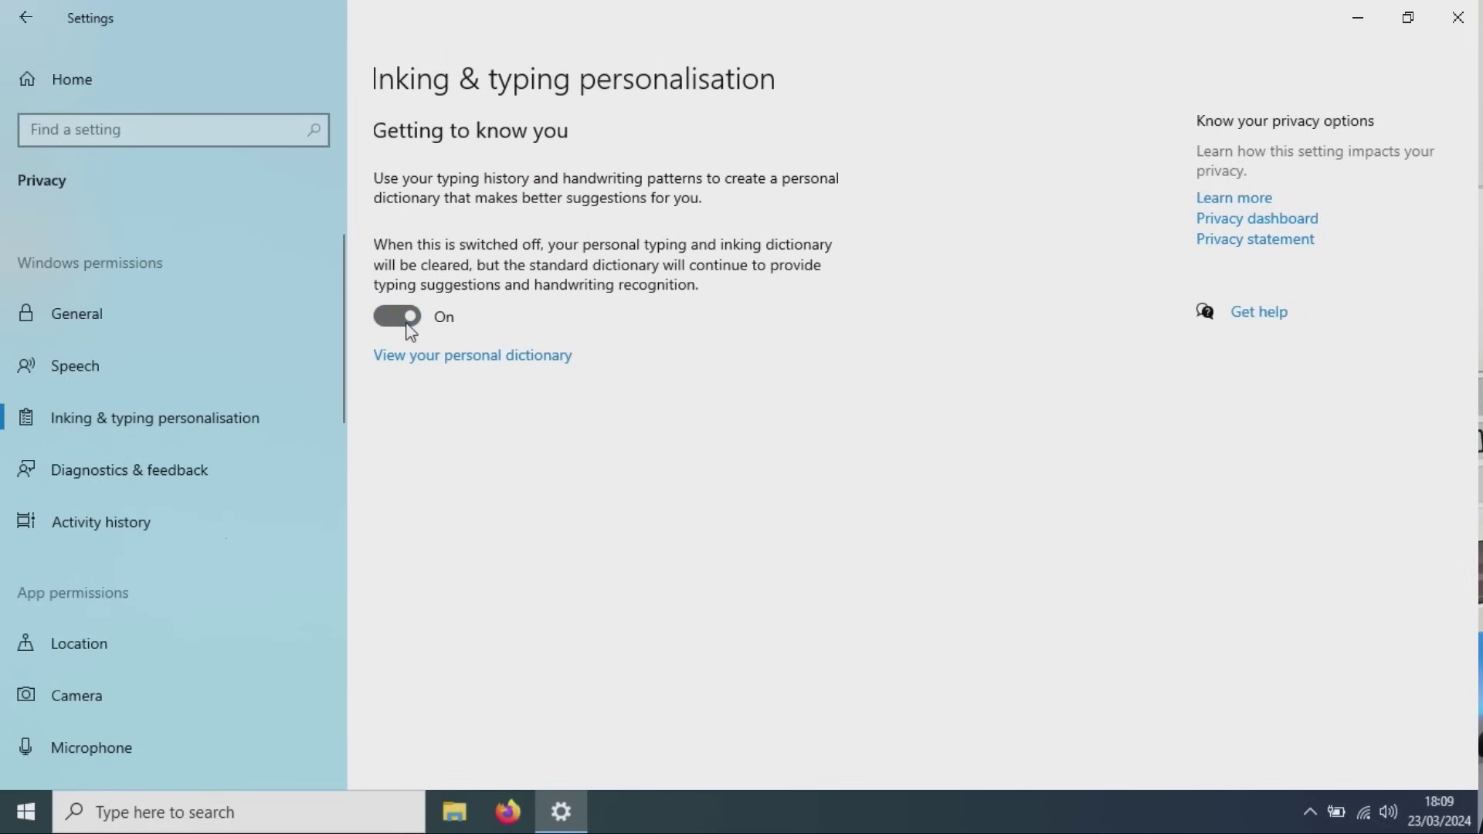
left_click(403, 318)
Step: Review the Activity history, Diagnostics & feedback and Location pages in the Privacy settings
left_click(193, 521)
left_click(217, 471)
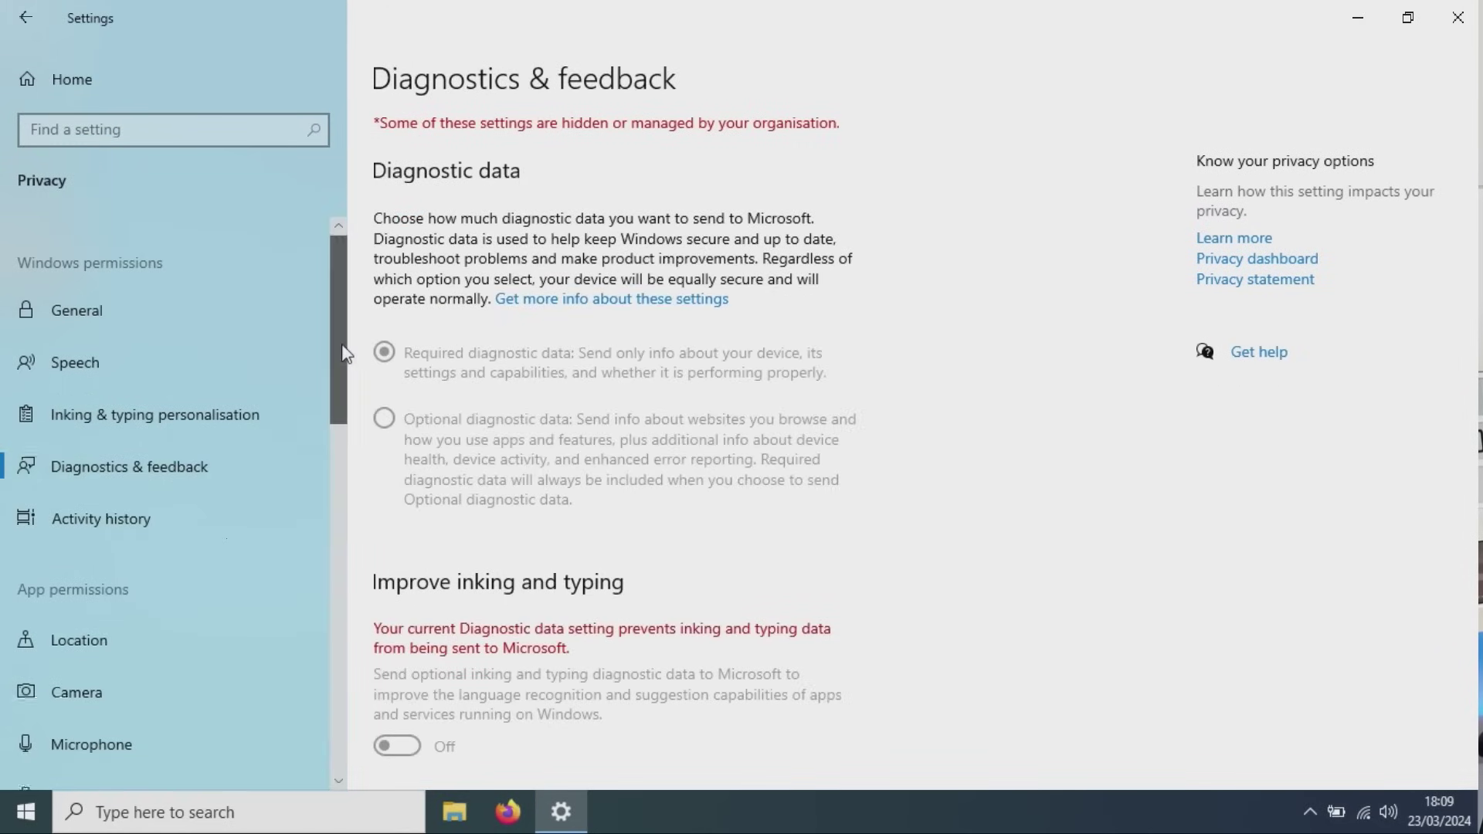
scroll(255, 386, "down", 3)
left_click(257, 386)
Step: Turn off app access to the camera and the microphone in the Privacy settings
left_click(193, 427)
left_click(388, 516)
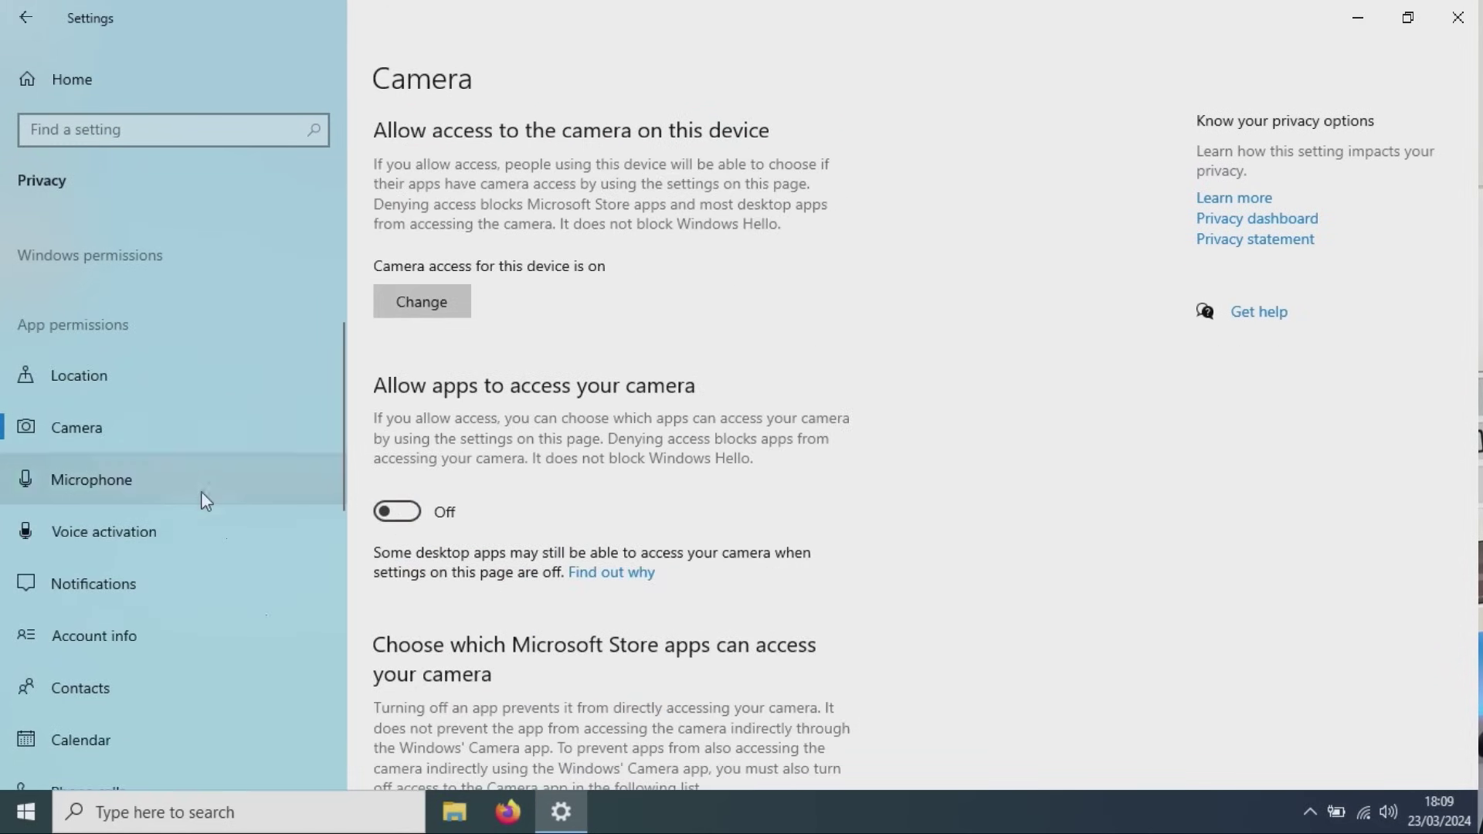
left_click(200, 491)
left_click(397, 511)
Step: Review the Notifications, Account info, Contacts and Calendar permissions, and switch the setting on a page further down the App permissions list
left_click(227, 571)
left_click(186, 636)
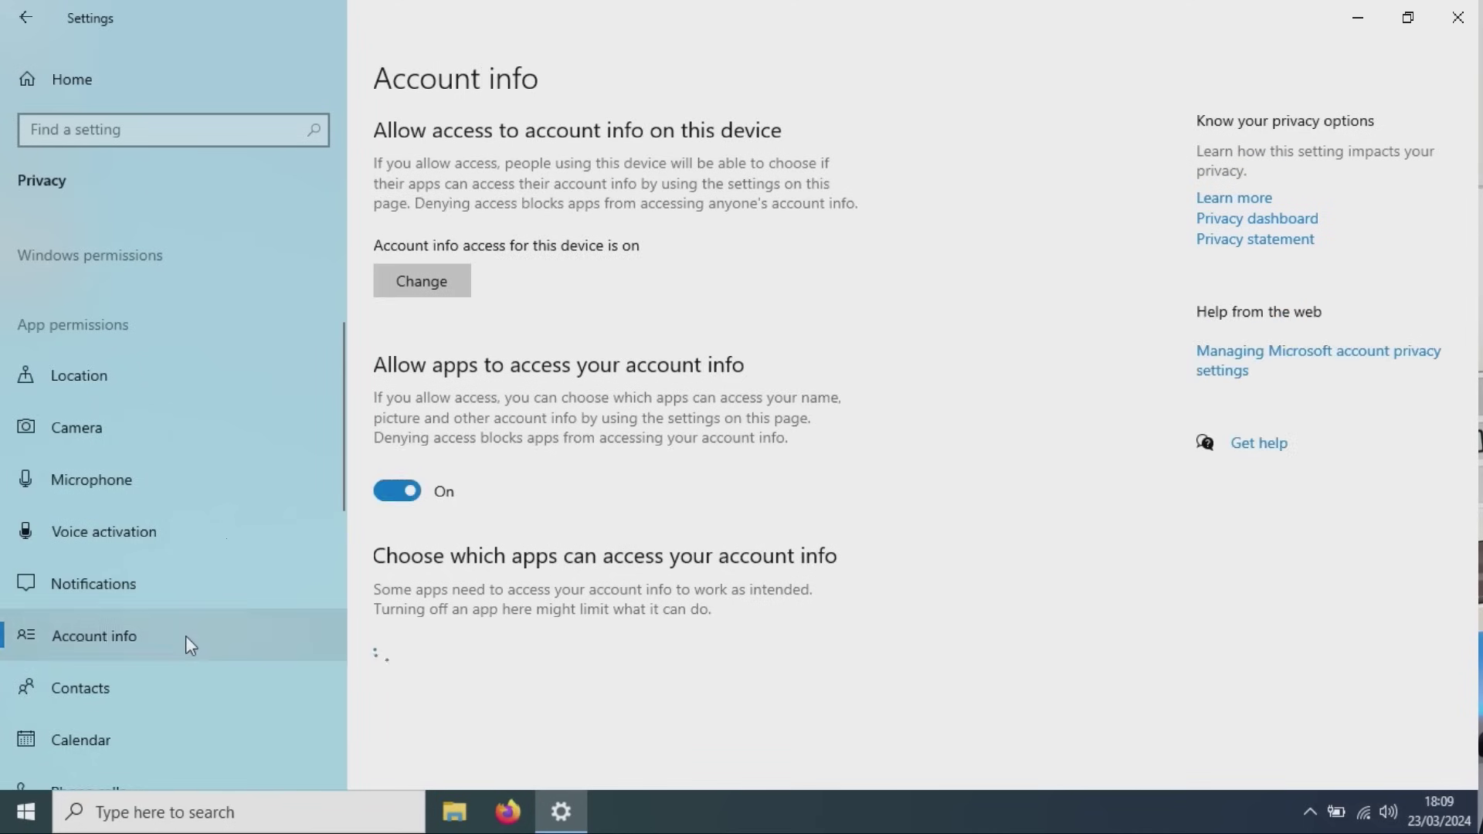
left_click(173, 689)
left_click(207, 737)
left_click_drag(347, 414, 341, 663)
left_click(255, 447)
left_click(416, 213)
left_click(110, 79)
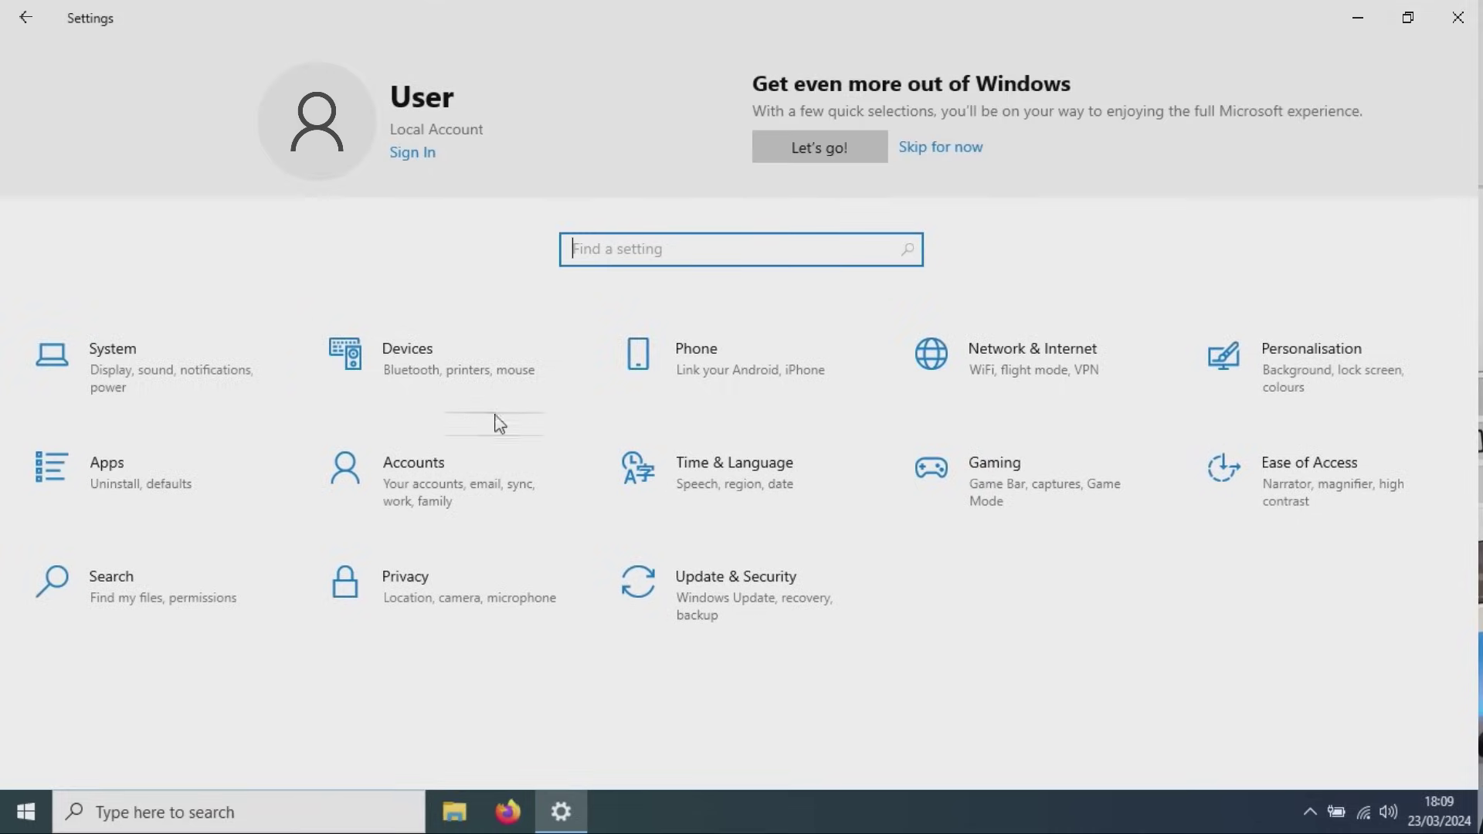
Step: Close Settings and check the system's performance in Task Manager
key("alt+F4")
key("ctrl+shift+Escape")
left_click(469, 152)
left_click(1048, 96)
Step: Hide the search box on the taskbar
right_click(609, 808)
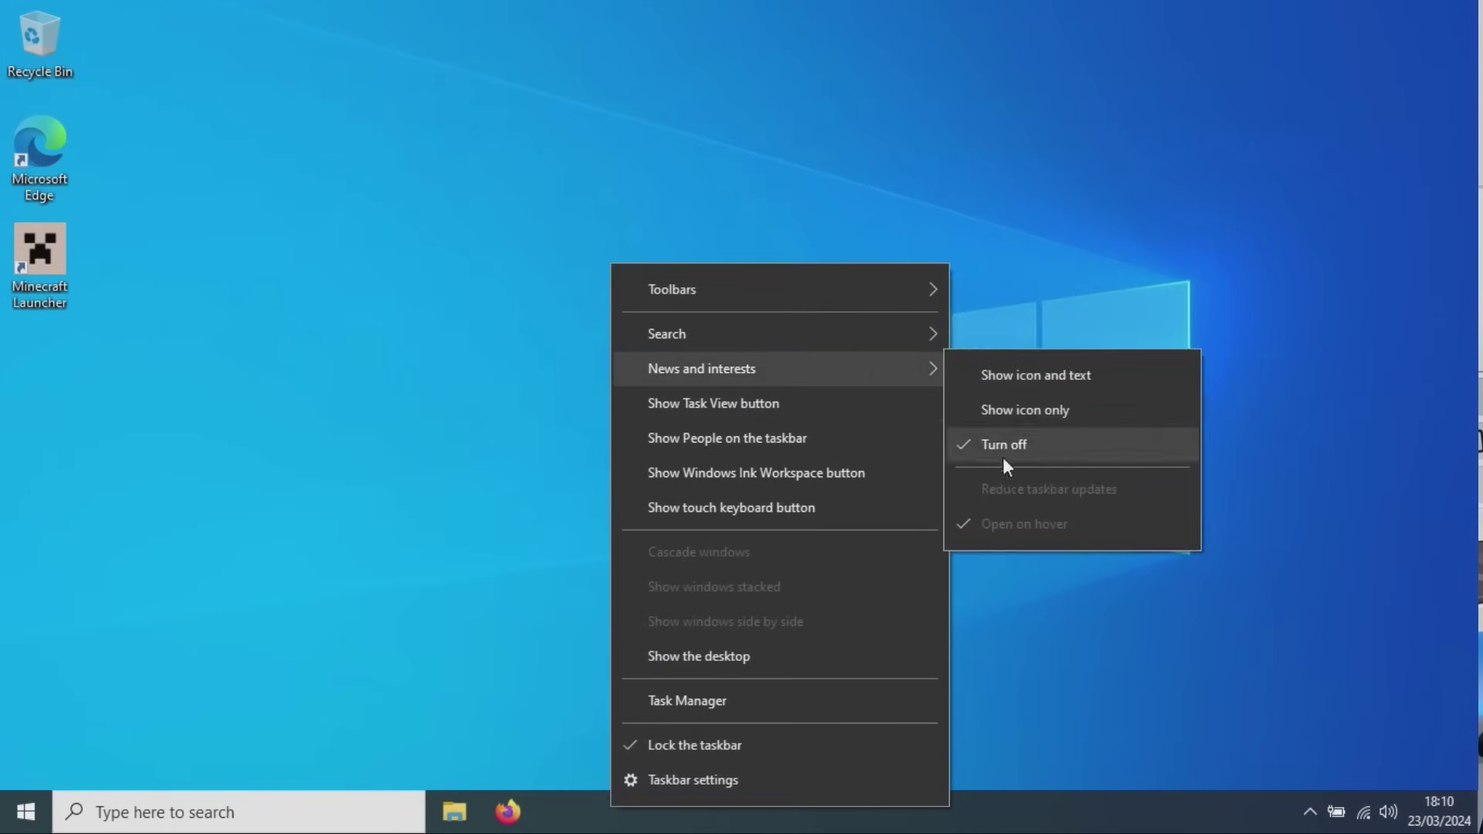
left_click(1004, 340)
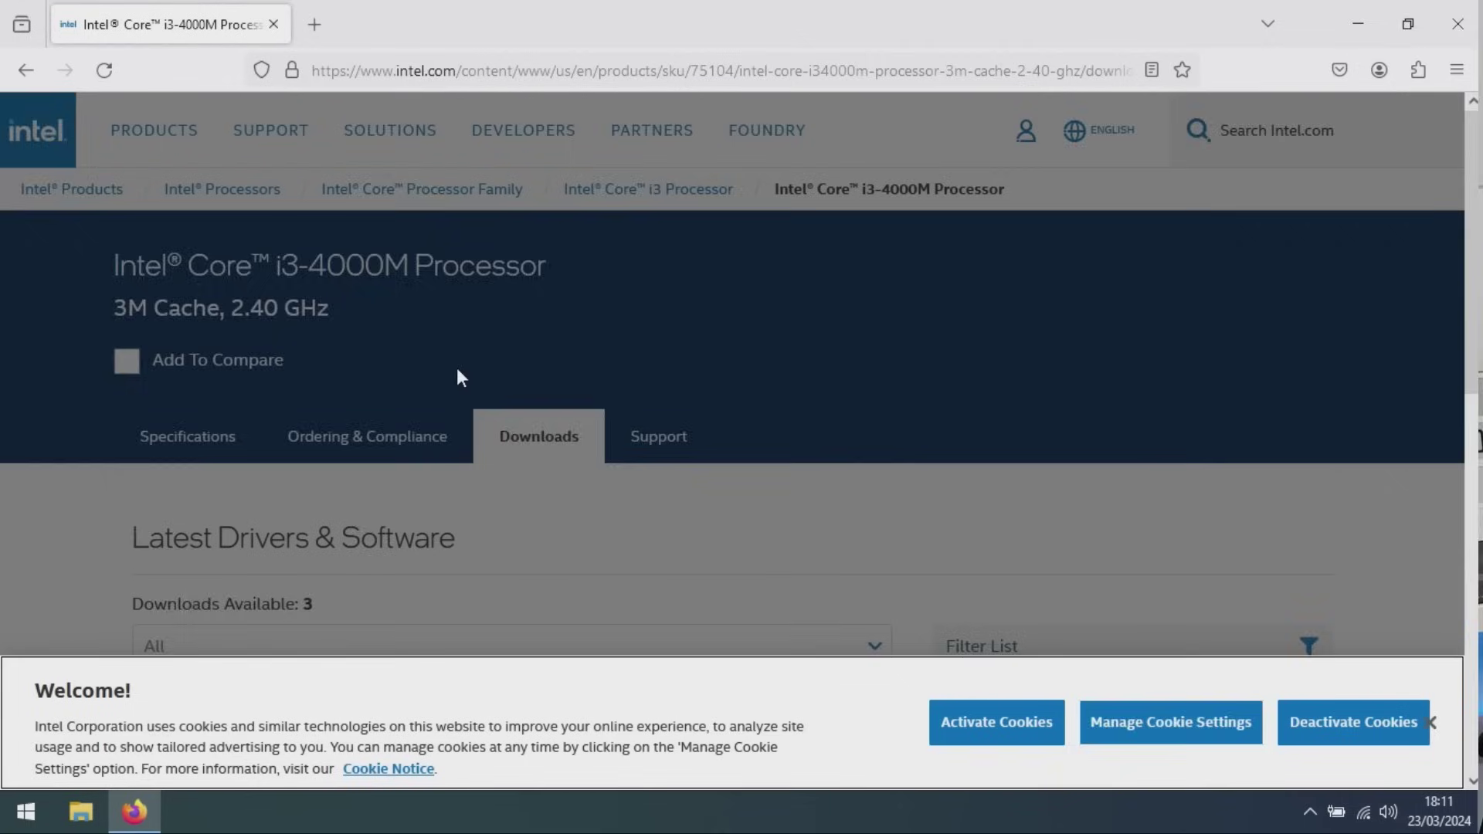
Step: Deactivate the Intel site's cookies, then download the Intel Graphics Driver for Windows 7*/8.1* [15.36] and open the downloaded file
scroll(456, 374, "down", 5)
left_click(1332, 720)
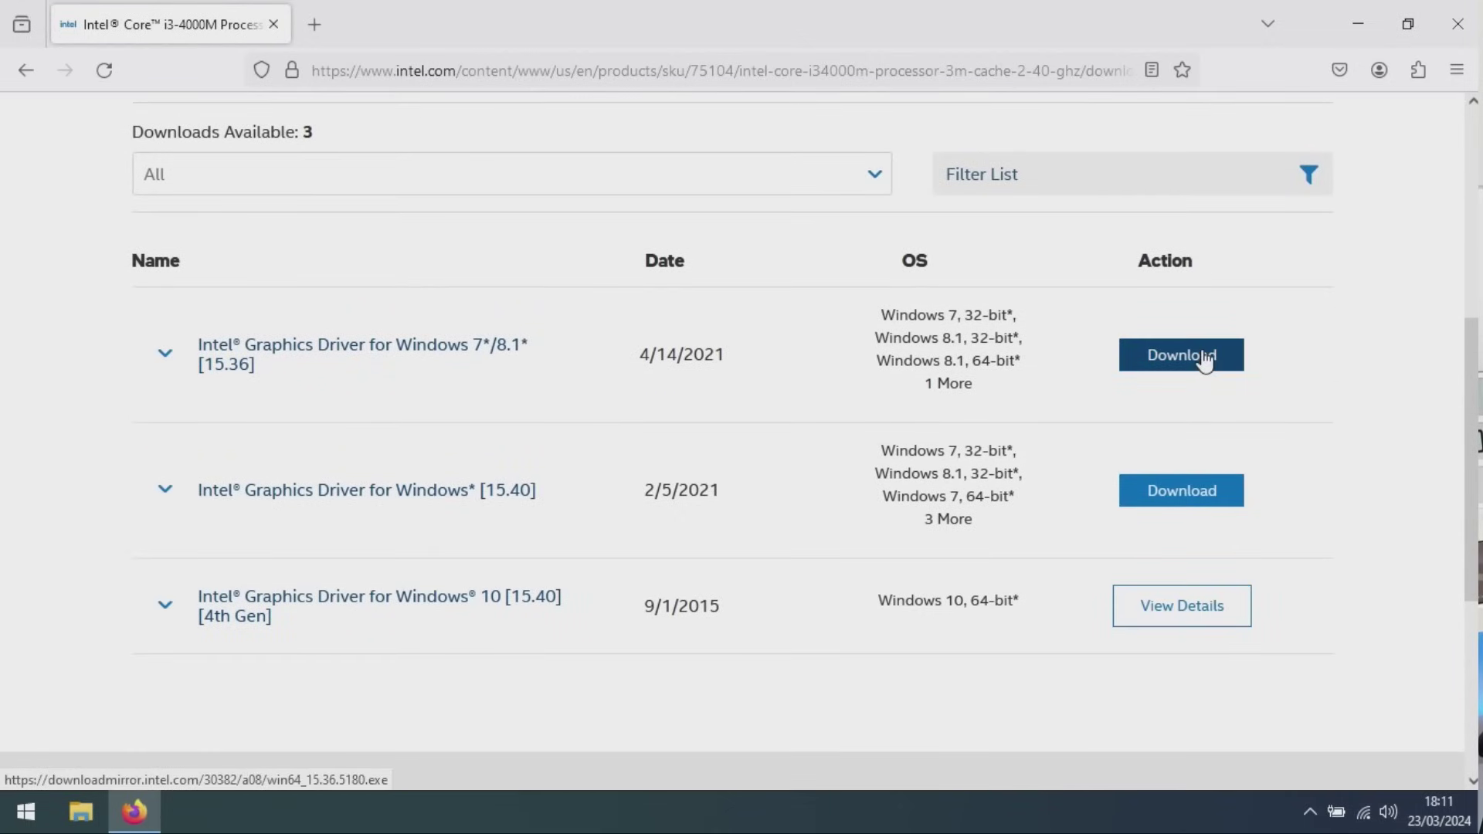
left_click(1204, 359)
scroll(1328, 363, "up", 5)
left_click(1224, 220)
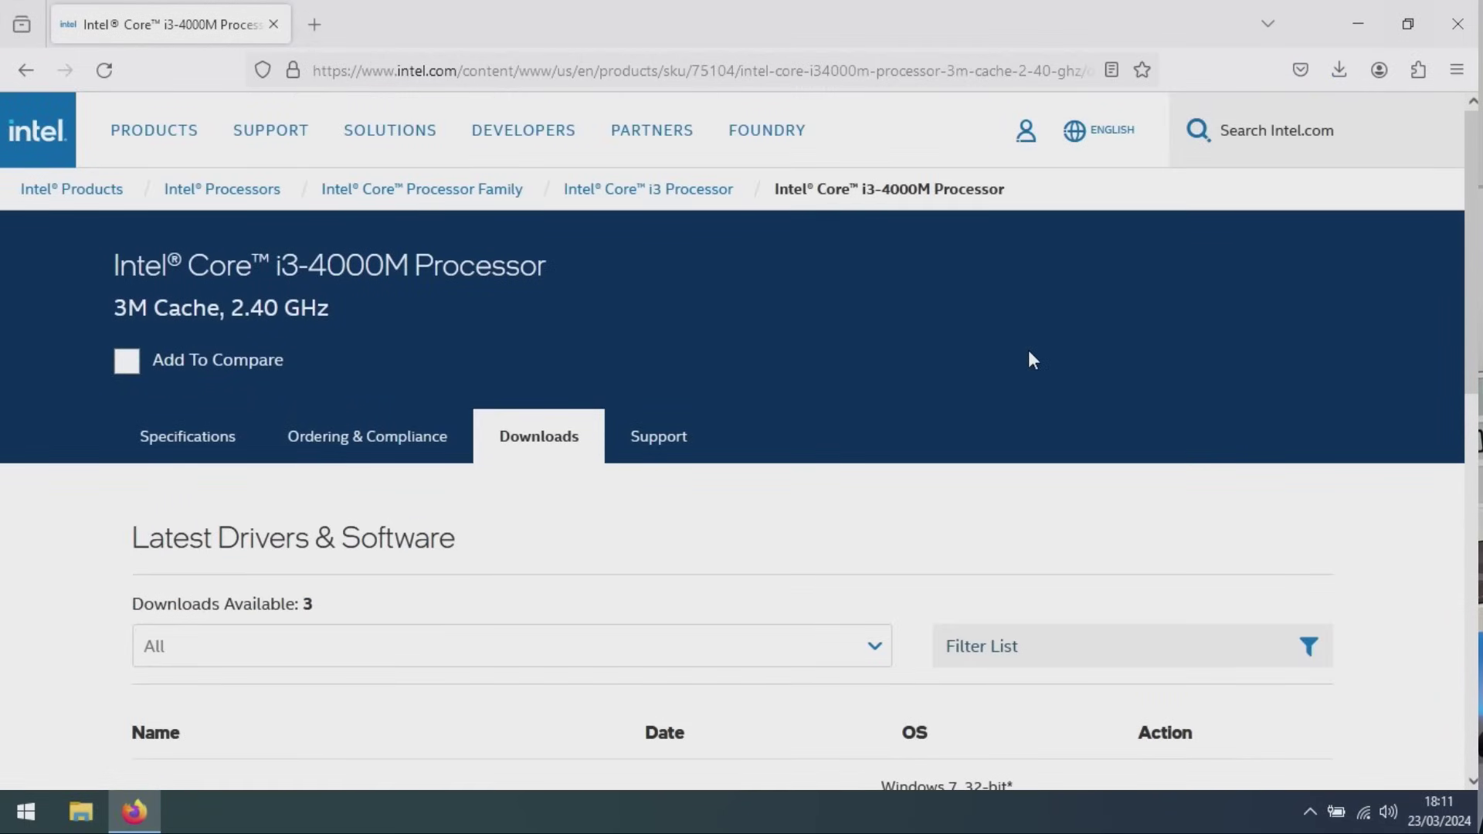
left_click(1343, 72)
left_click(1193, 139)
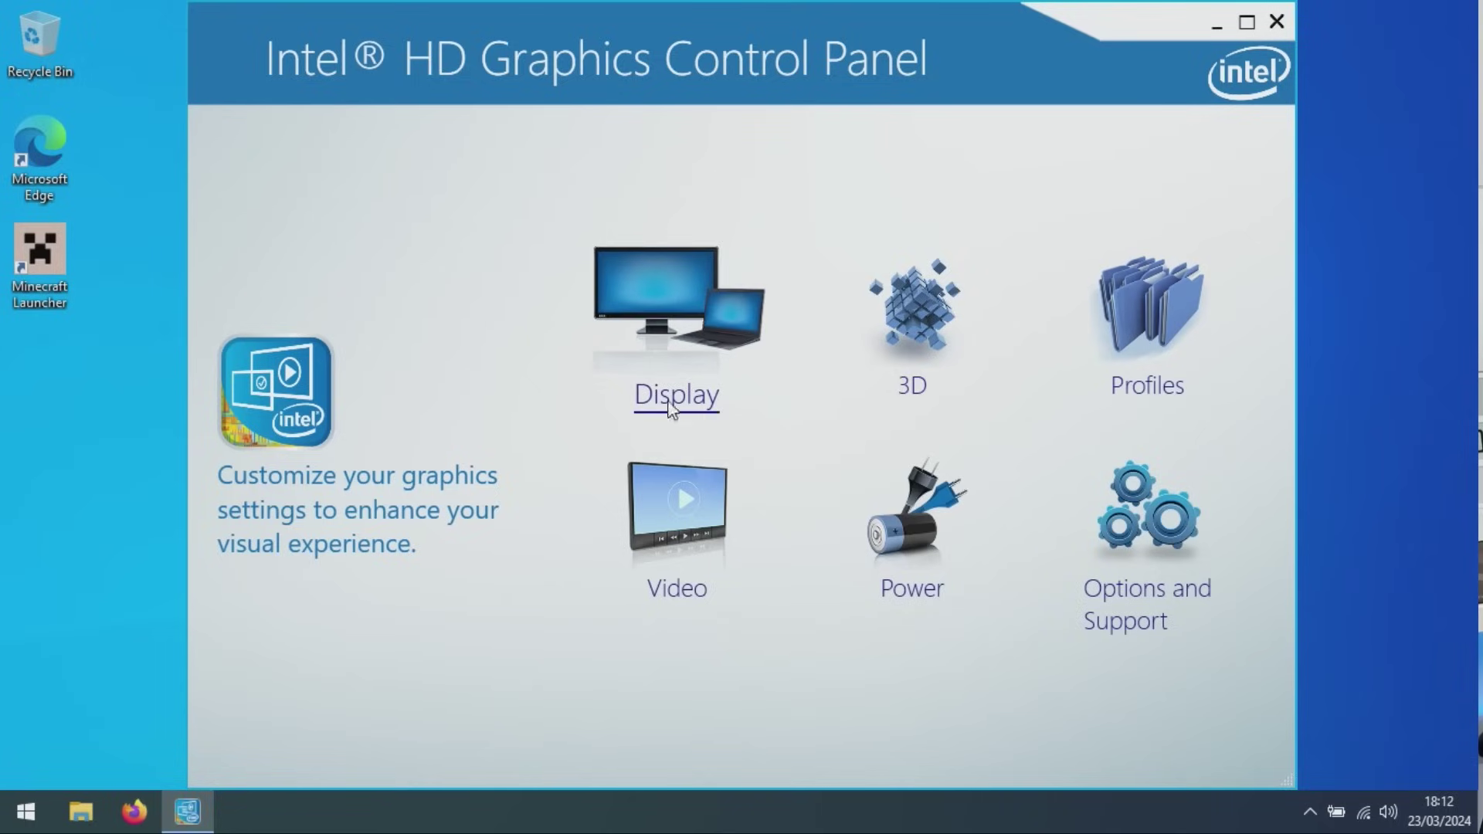
Step: Set the 3D General Settings to Performance in the Intel HD Graphics Control Panel and apply the change
left_click(668, 403)
left_click(236, 72)
left_click(919, 324)
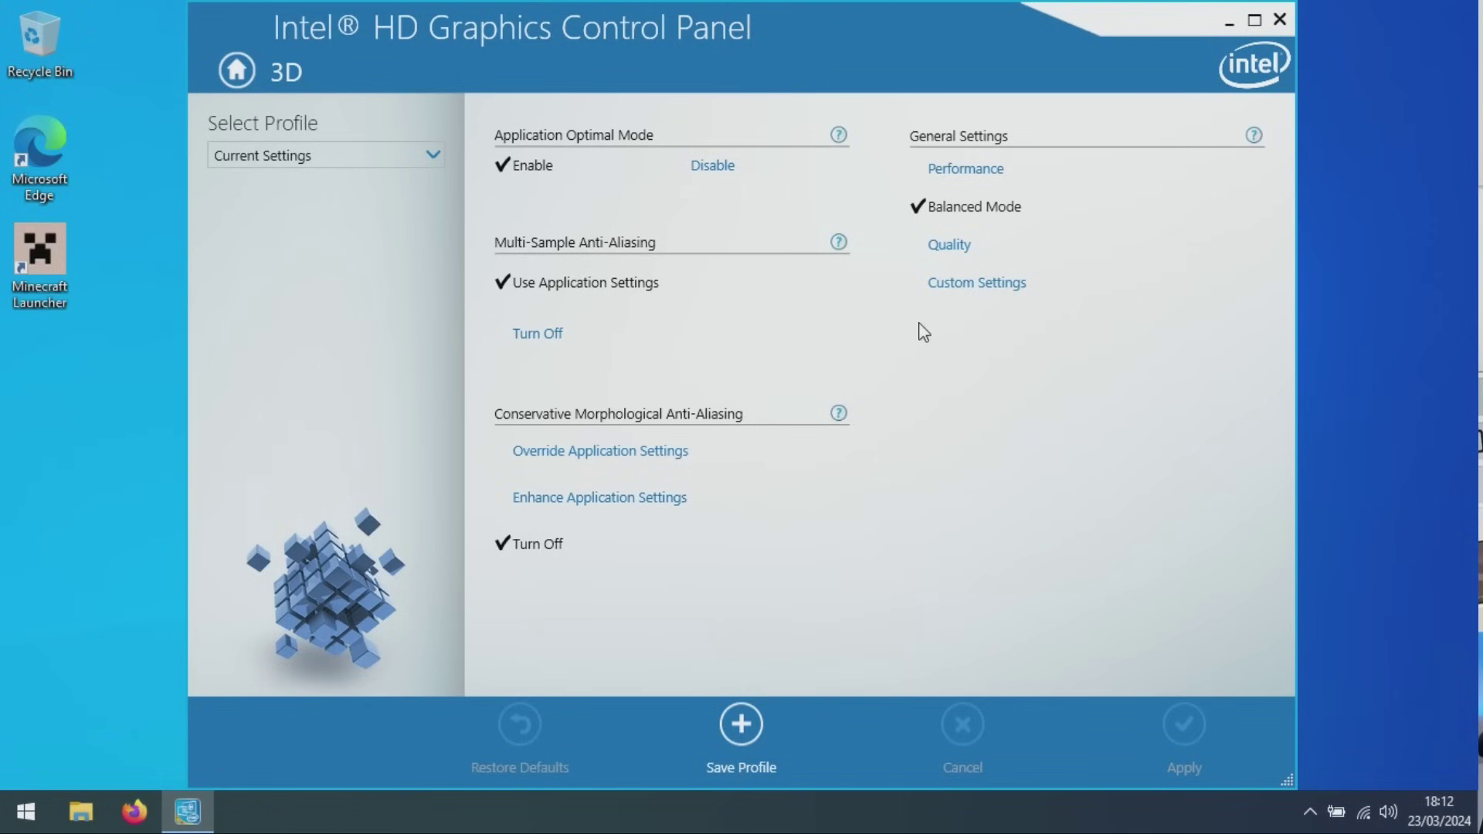
left_click(990, 164)
left_click(1184, 724)
left_click(679, 407)
left_click(236, 72)
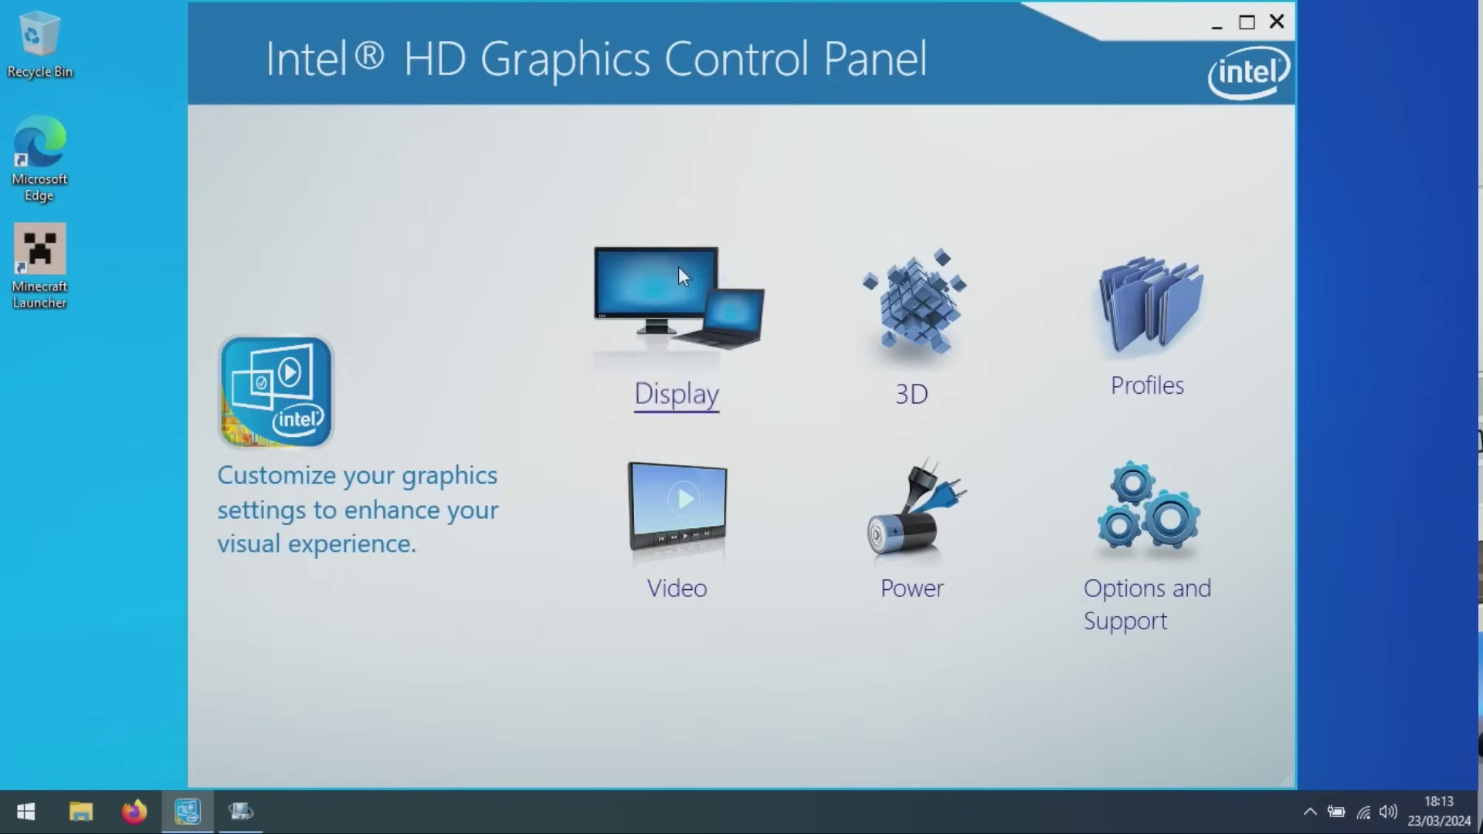
Step: Disable the skin enhancement under the Video settings' basic Image Enhancement options, then apply and keep the change
left_click(705, 563)
left_click(759, 127)
left_click(599, 126)
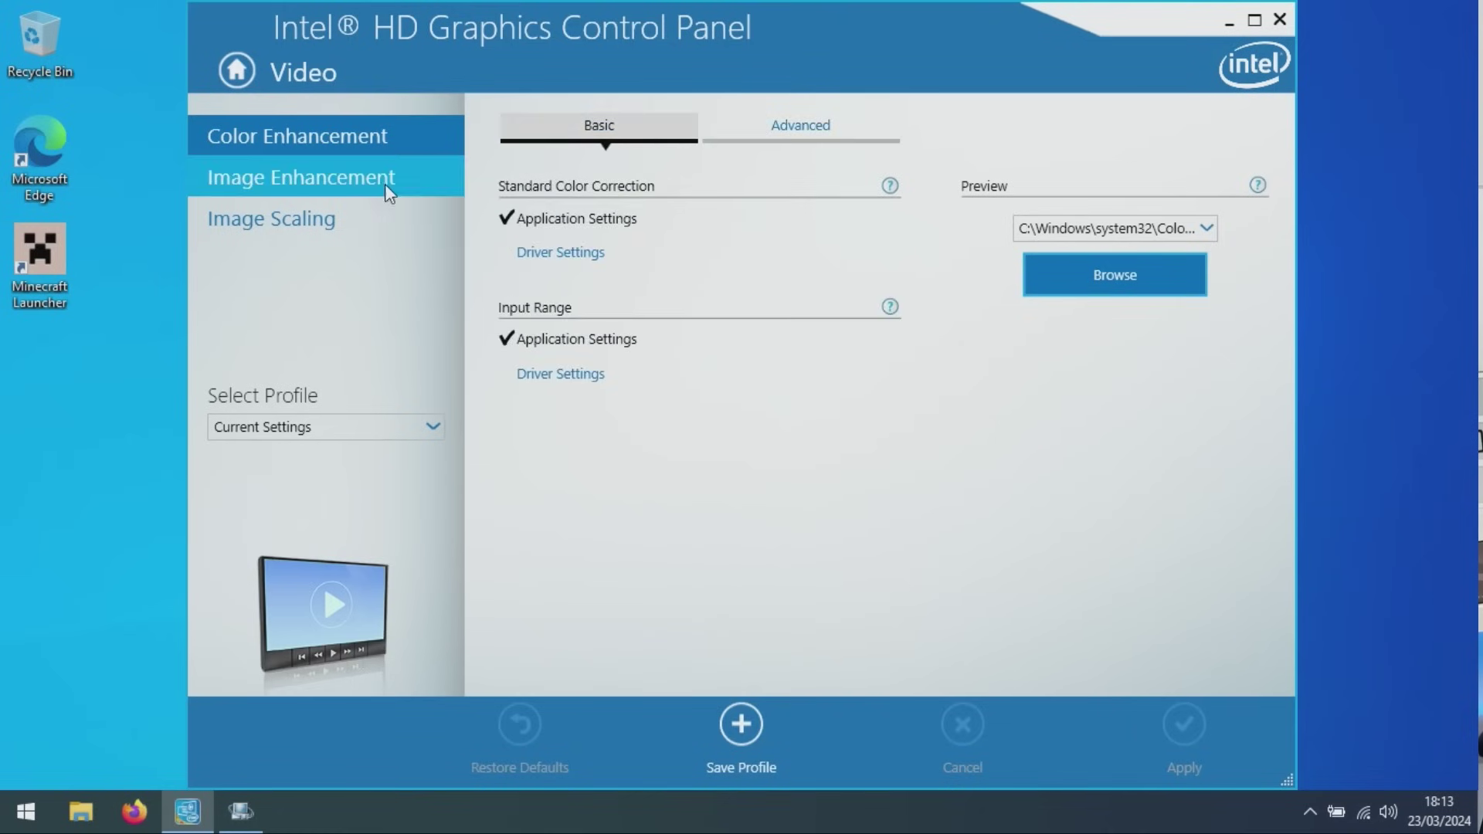
left_click(381, 184)
left_click(734, 397)
left_click(1184, 724)
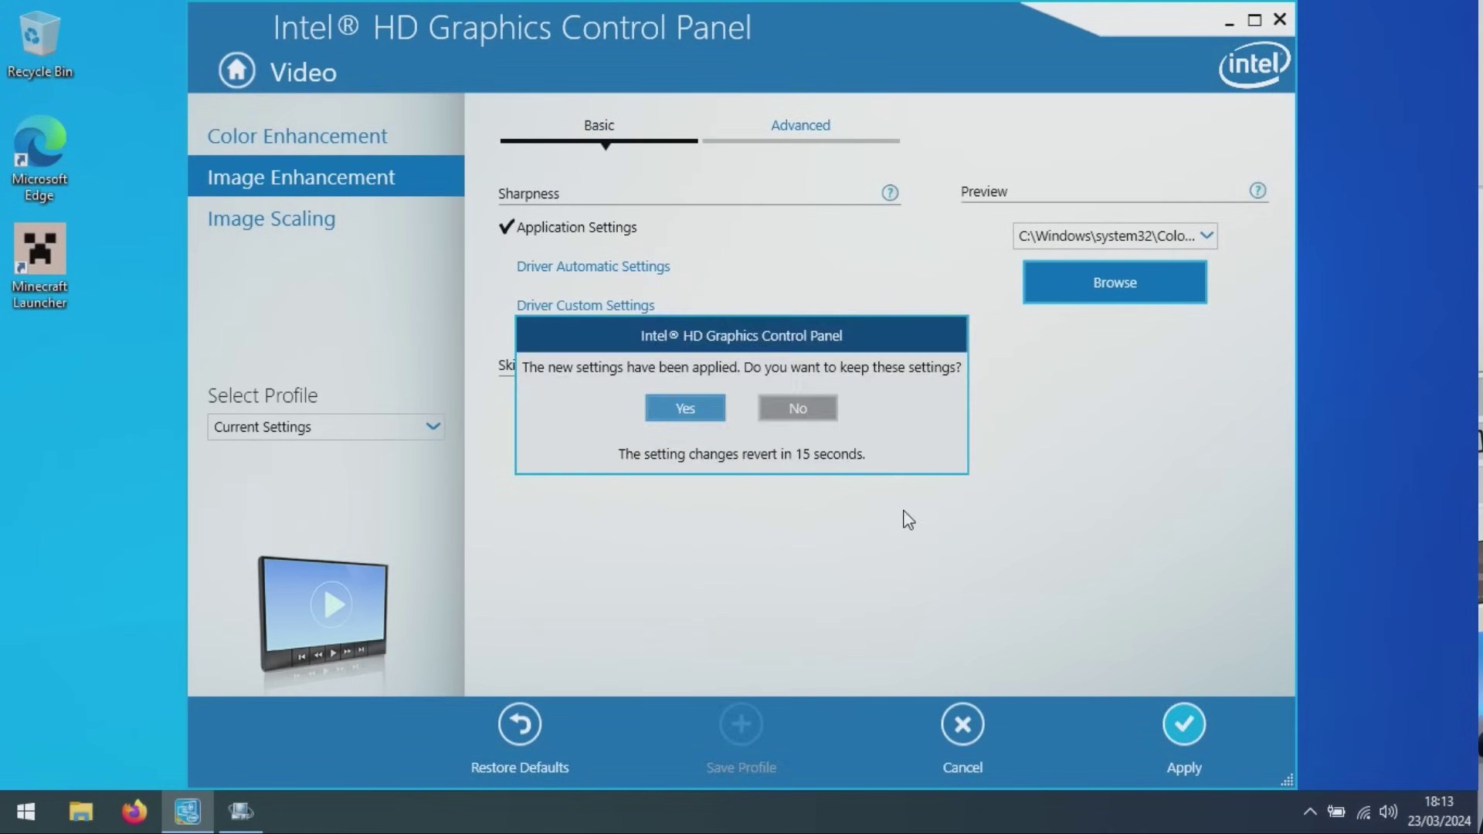
left_click(687, 407)
Step: Disable Contrast Enhancement and Film Mode Detection in the advanced Image Enhancement settings and keep the changes
left_click(801, 125)
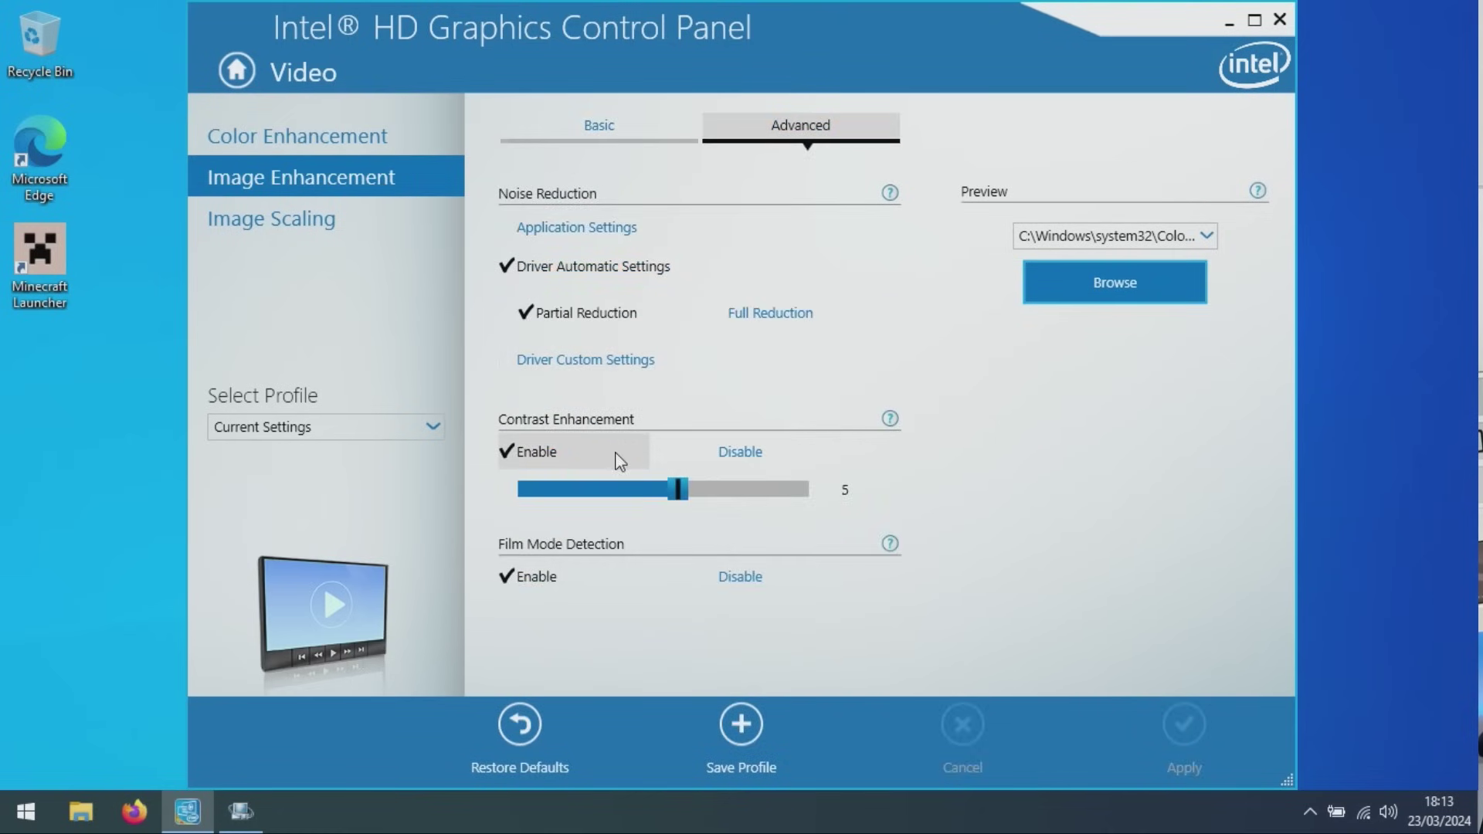
left_click(743, 453)
left_click(685, 407)
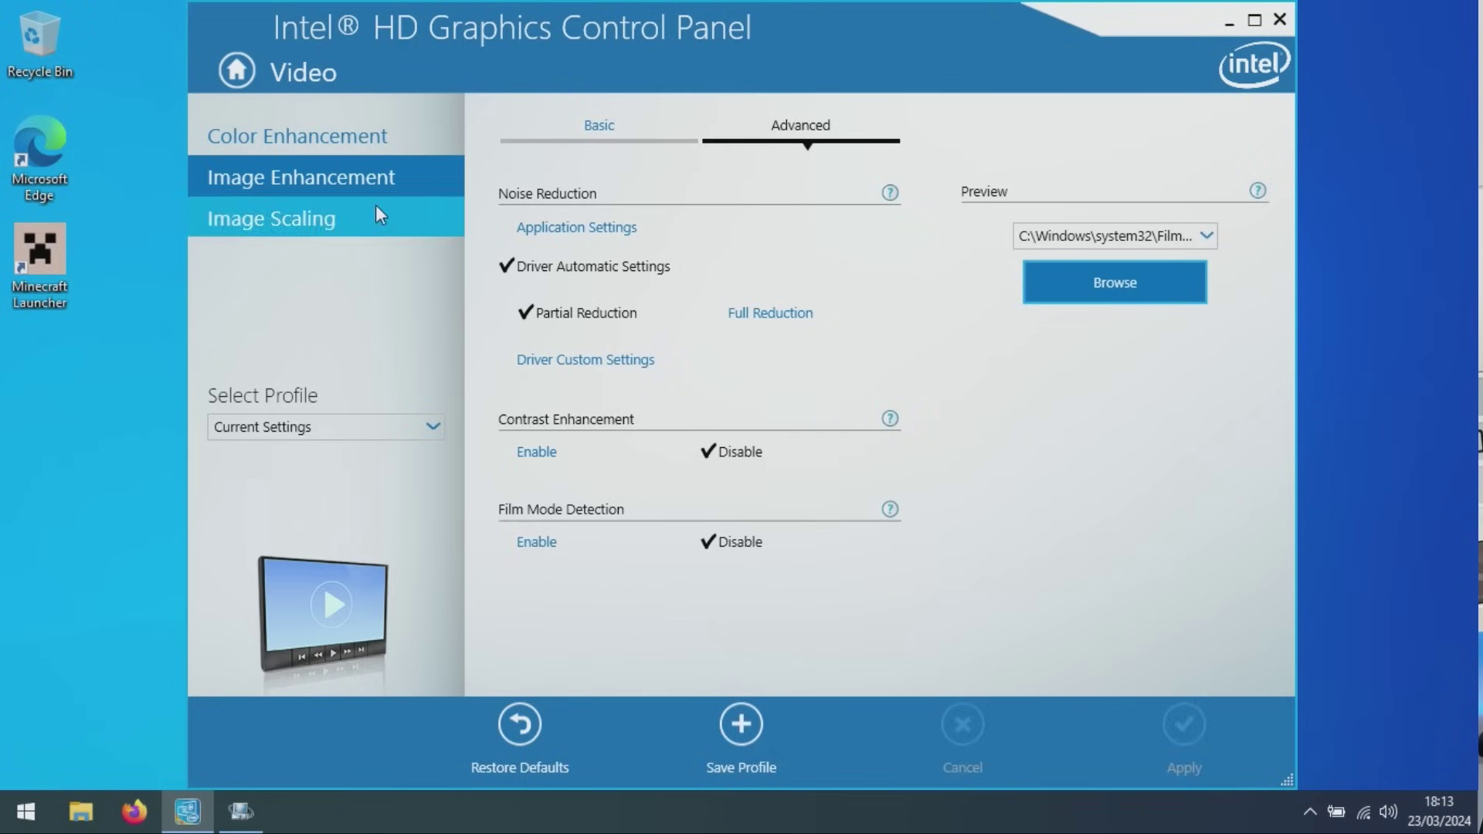
Step: Change the graphics driver's Power setting, then apply and keep it
left_click(236, 69)
left_click(911, 494)
left_click(629, 220)
left_click(1214, 724)
left_click(685, 407)
Step: Check the Options and Support section, then close the Intel HD Graphics Control Panel
left_click(236, 70)
left_click(1110, 546)
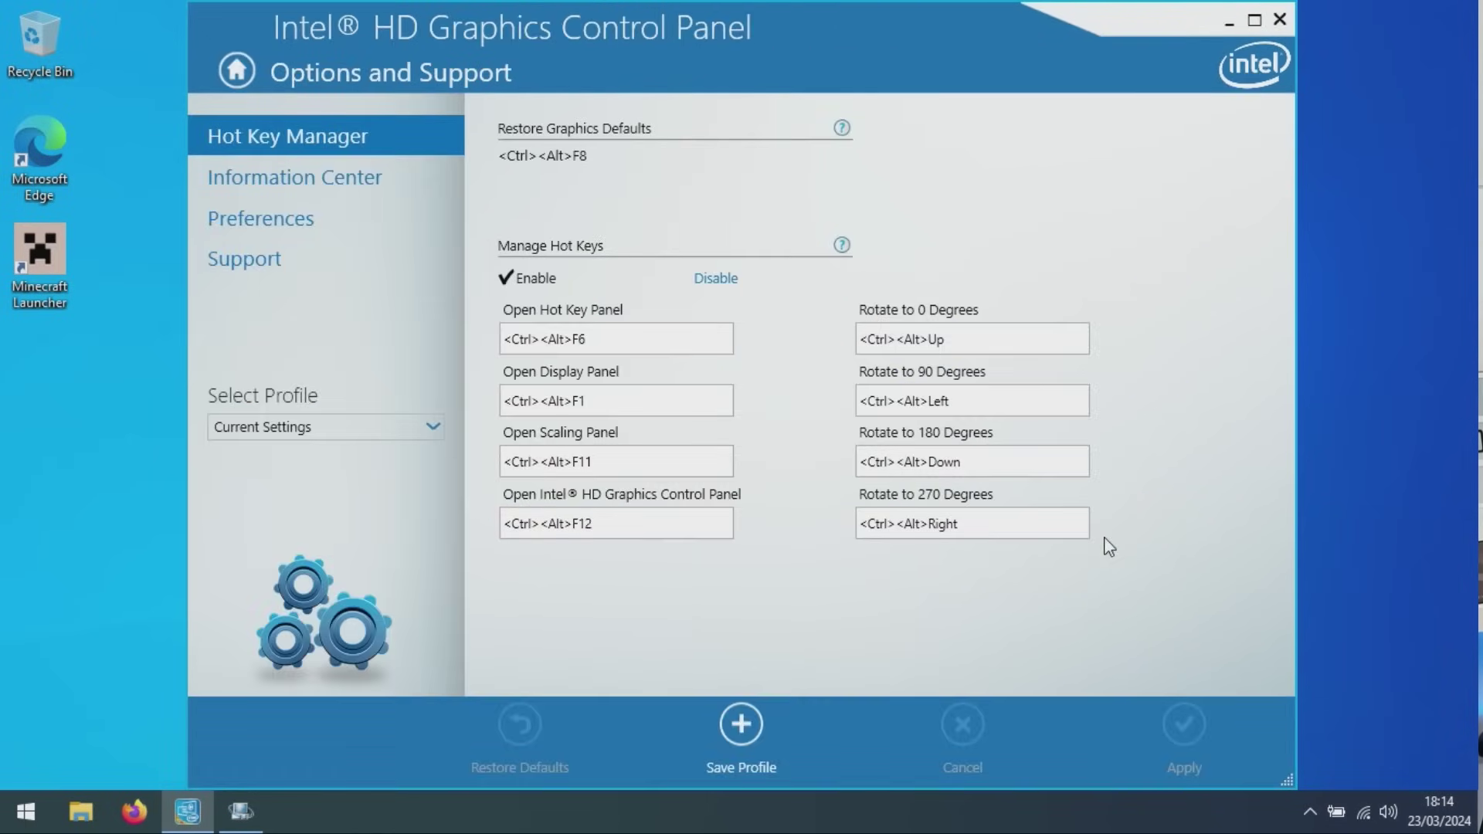
left_click(1280, 20)
left_click(948, 356)
Step: Find Power Options in the Windows Control Panel and open the Balanced plan's advanced power settings
left_click(18, 815)
type("control")
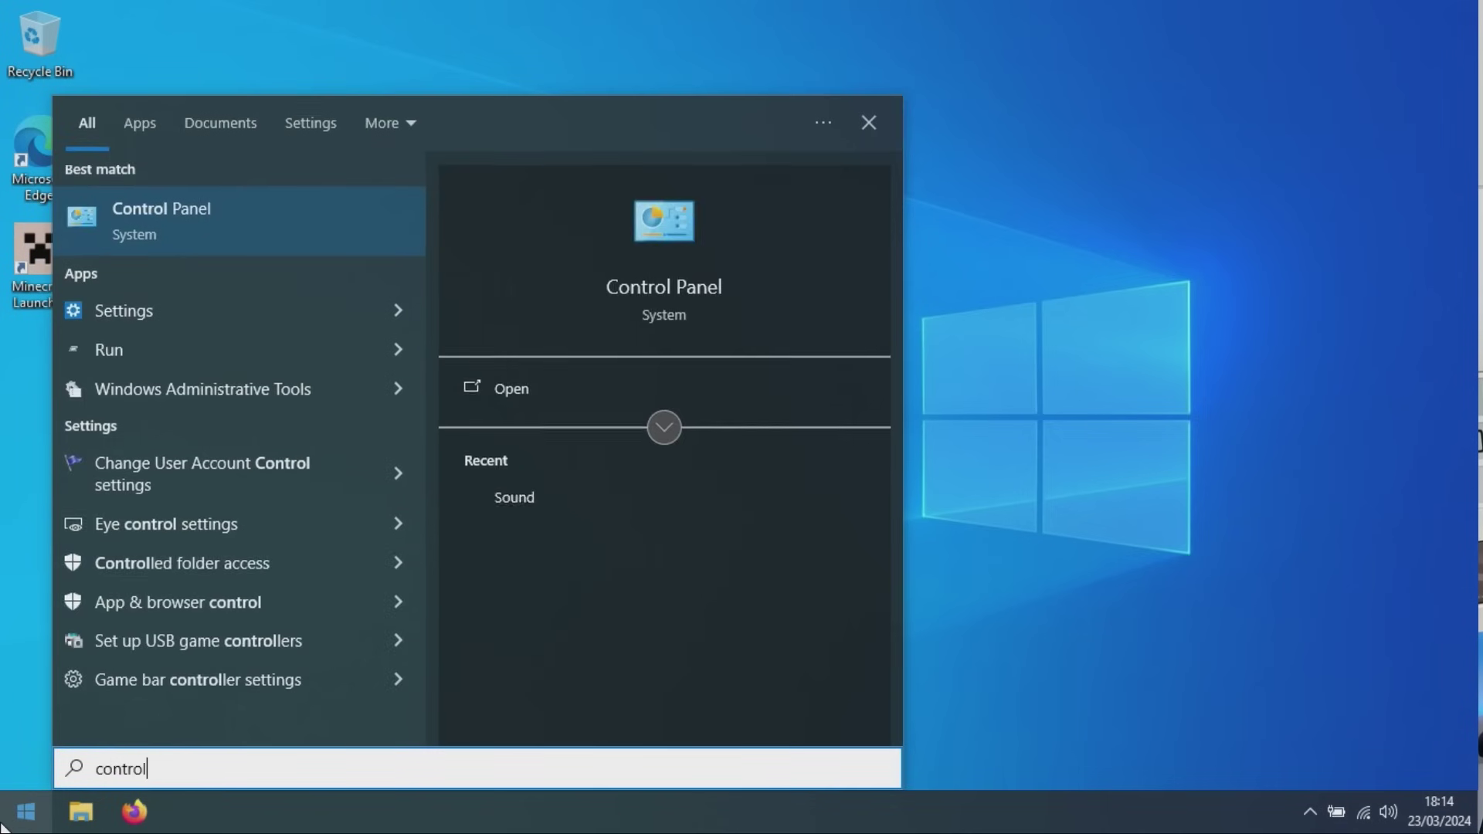
key("Return")
type("power")
left_click(281, 183)
left_click(917, 288)
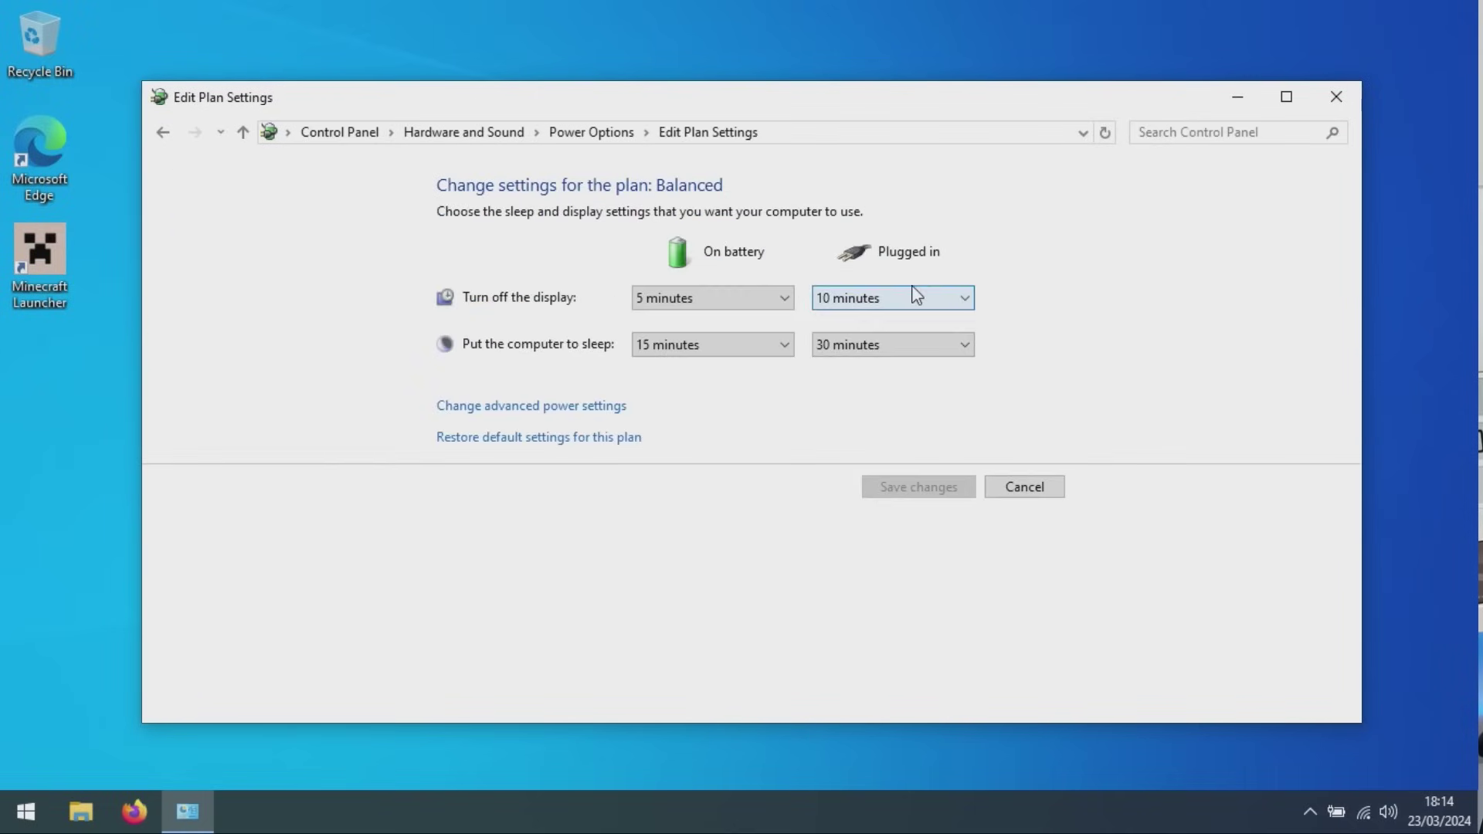
left_click(576, 408)
left_click(478, 67)
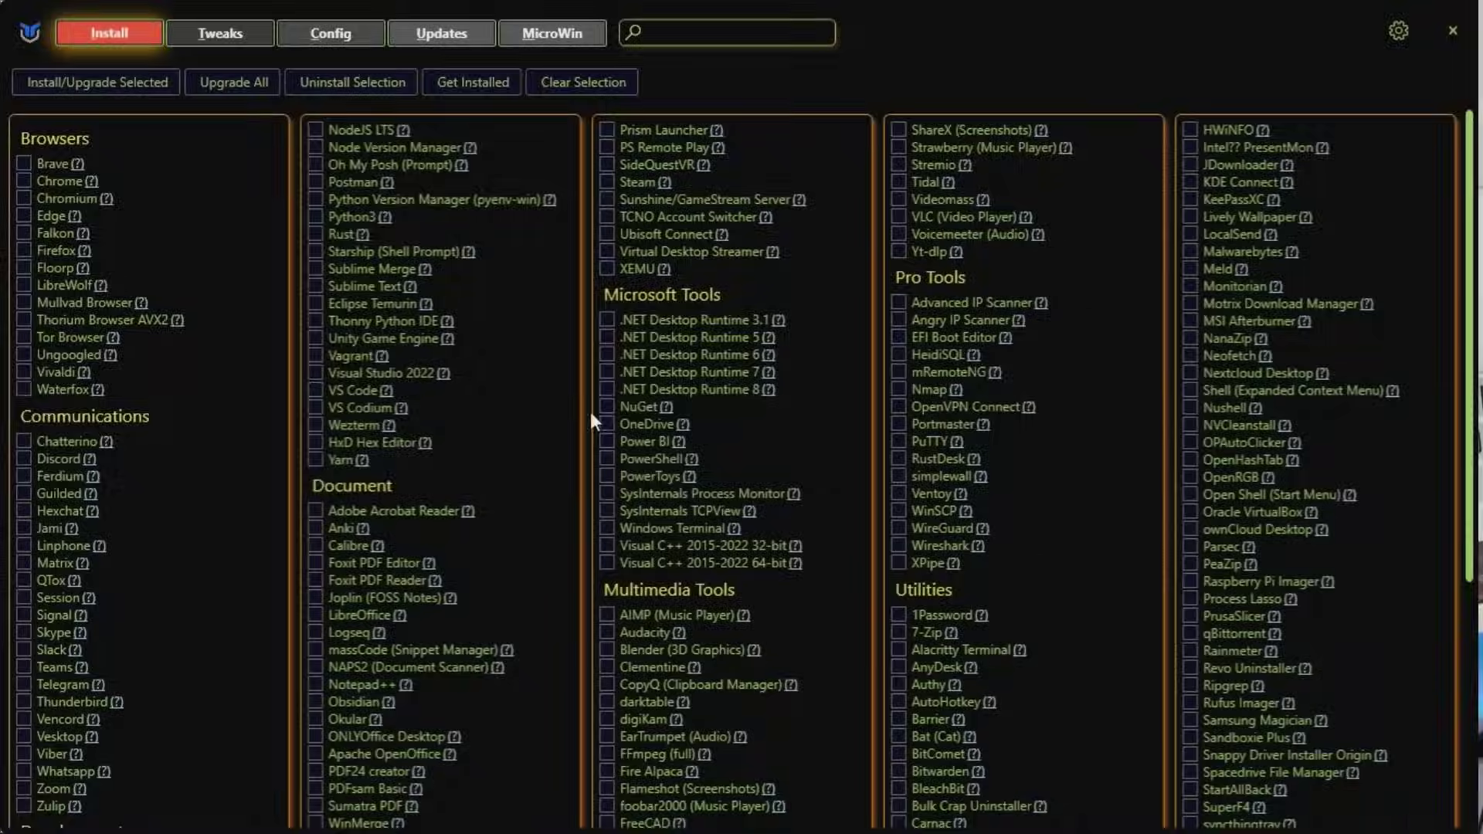
Step: In WinUtil, add and activate the Ultimate Performance profile and apply the Security (Recommended) update settings
left_click(229, 30)
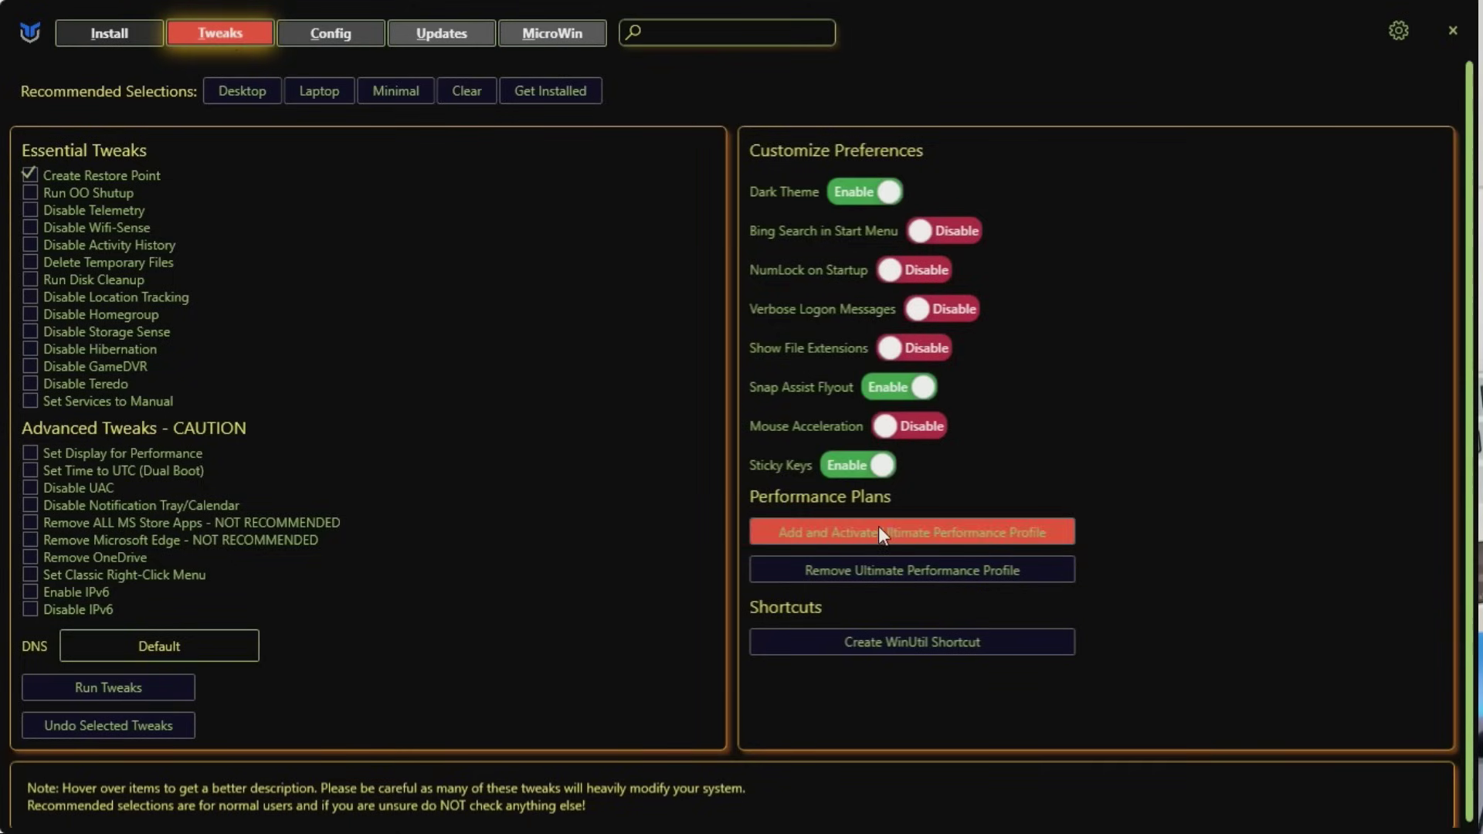
left_click(354, 40)
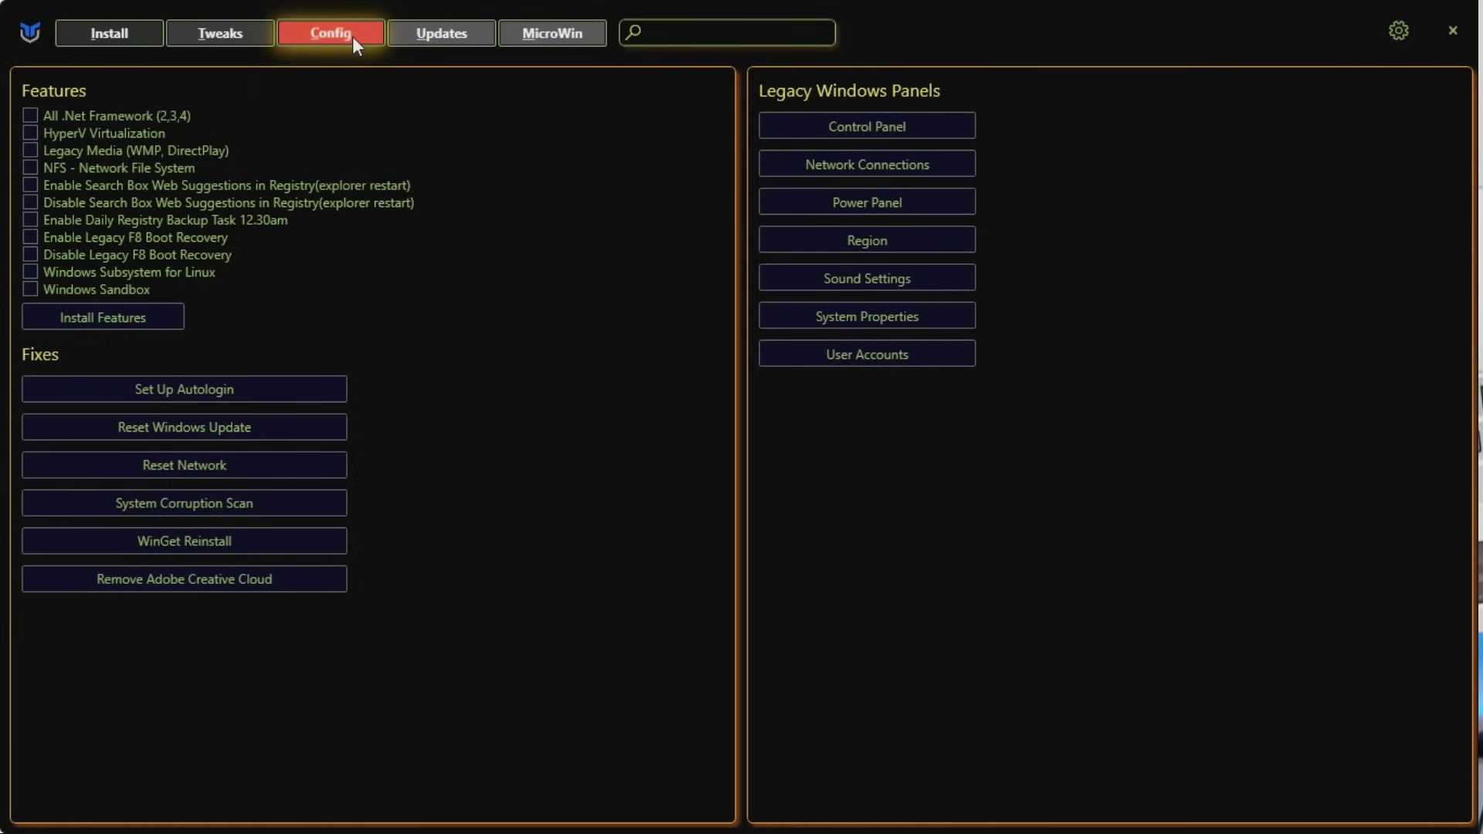
left_click(433, 38)
left_click(653, 88)
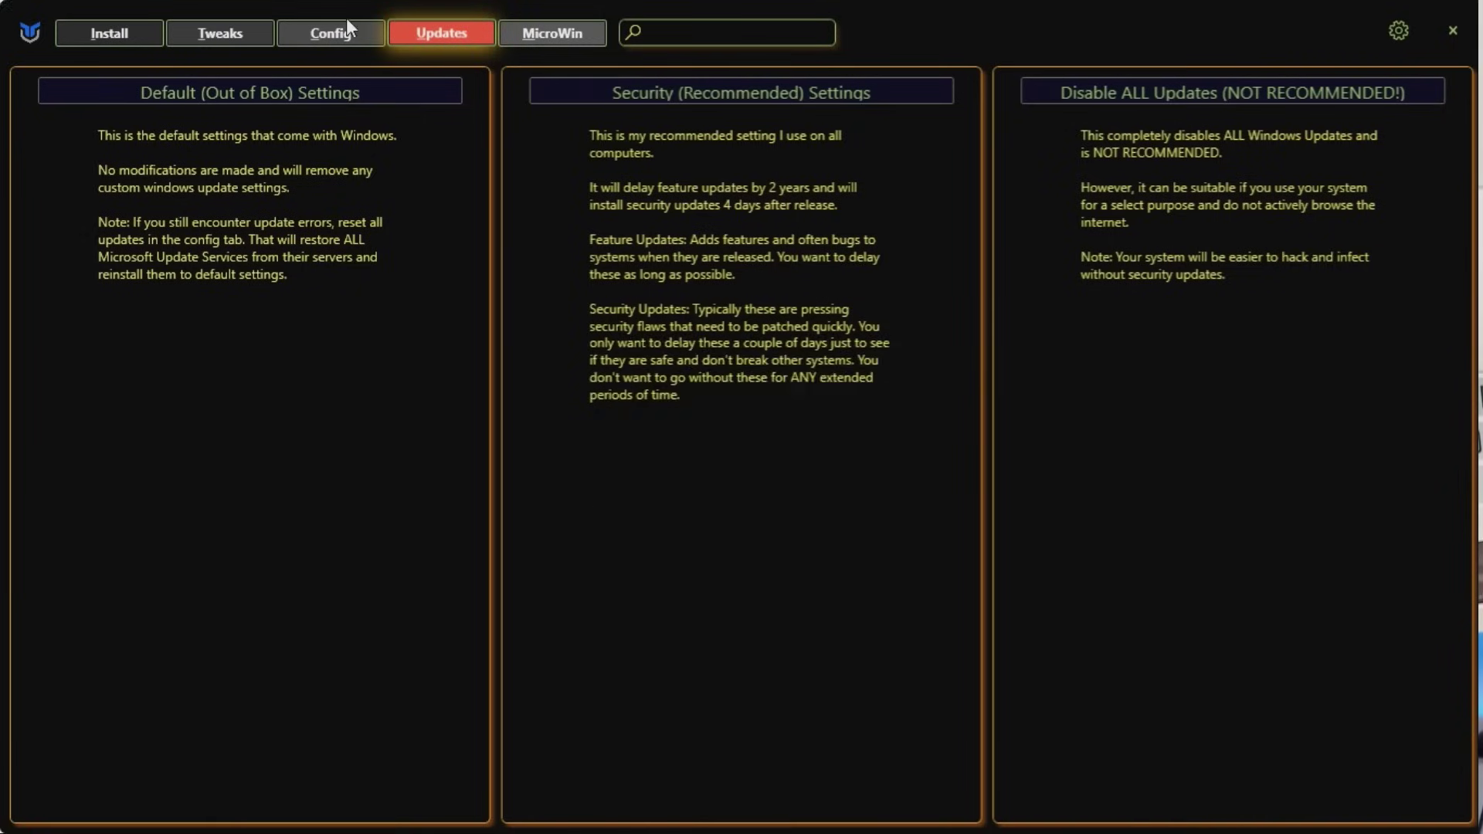
Step: Open the Ultimate Performance plan's settings in Power Options from WinUtil's legacy Control Panel link
left_click(349, 30)
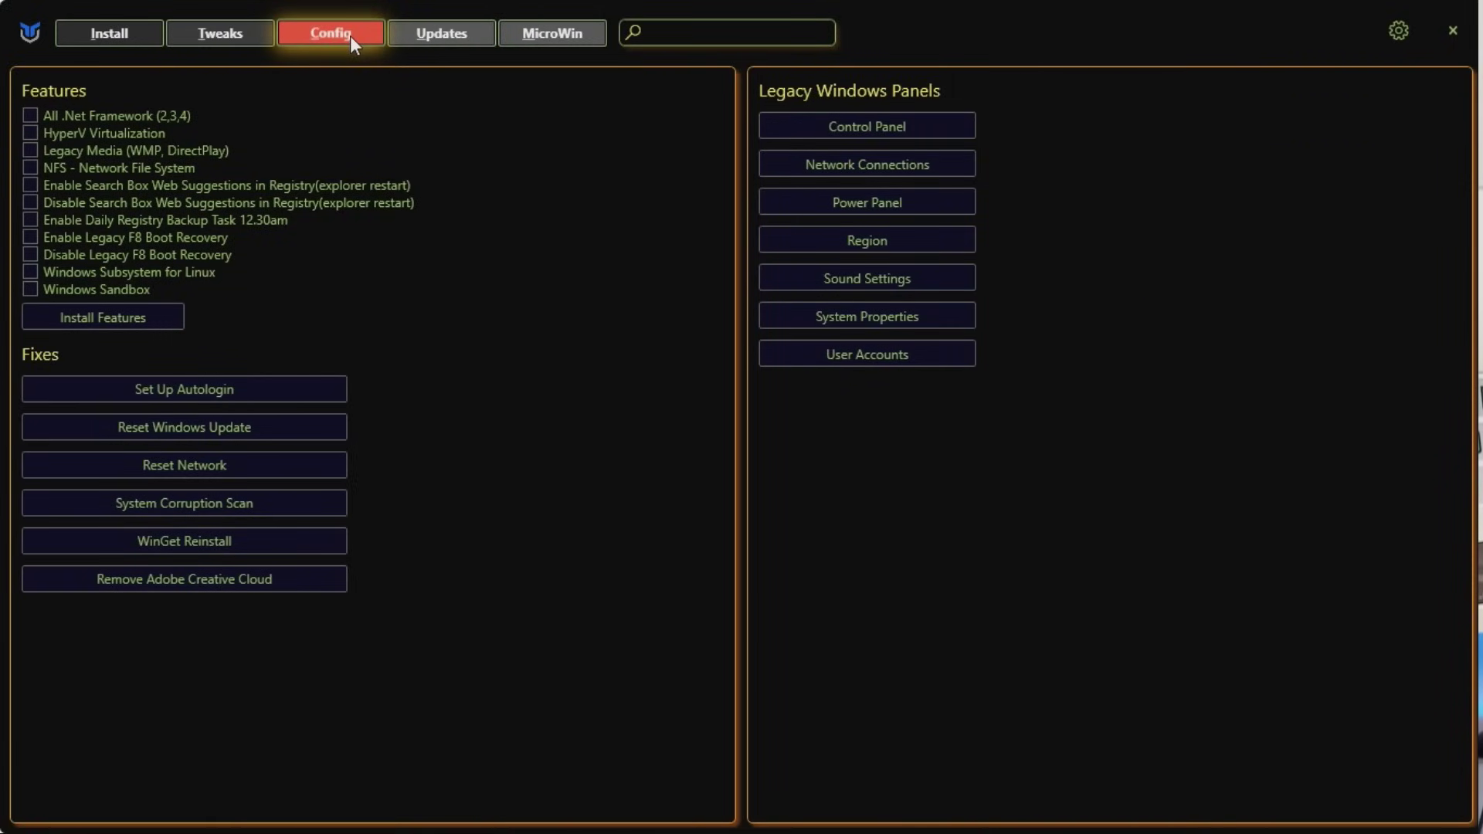
left_click(852, 121)
left_click(1178, 133)
type("power")
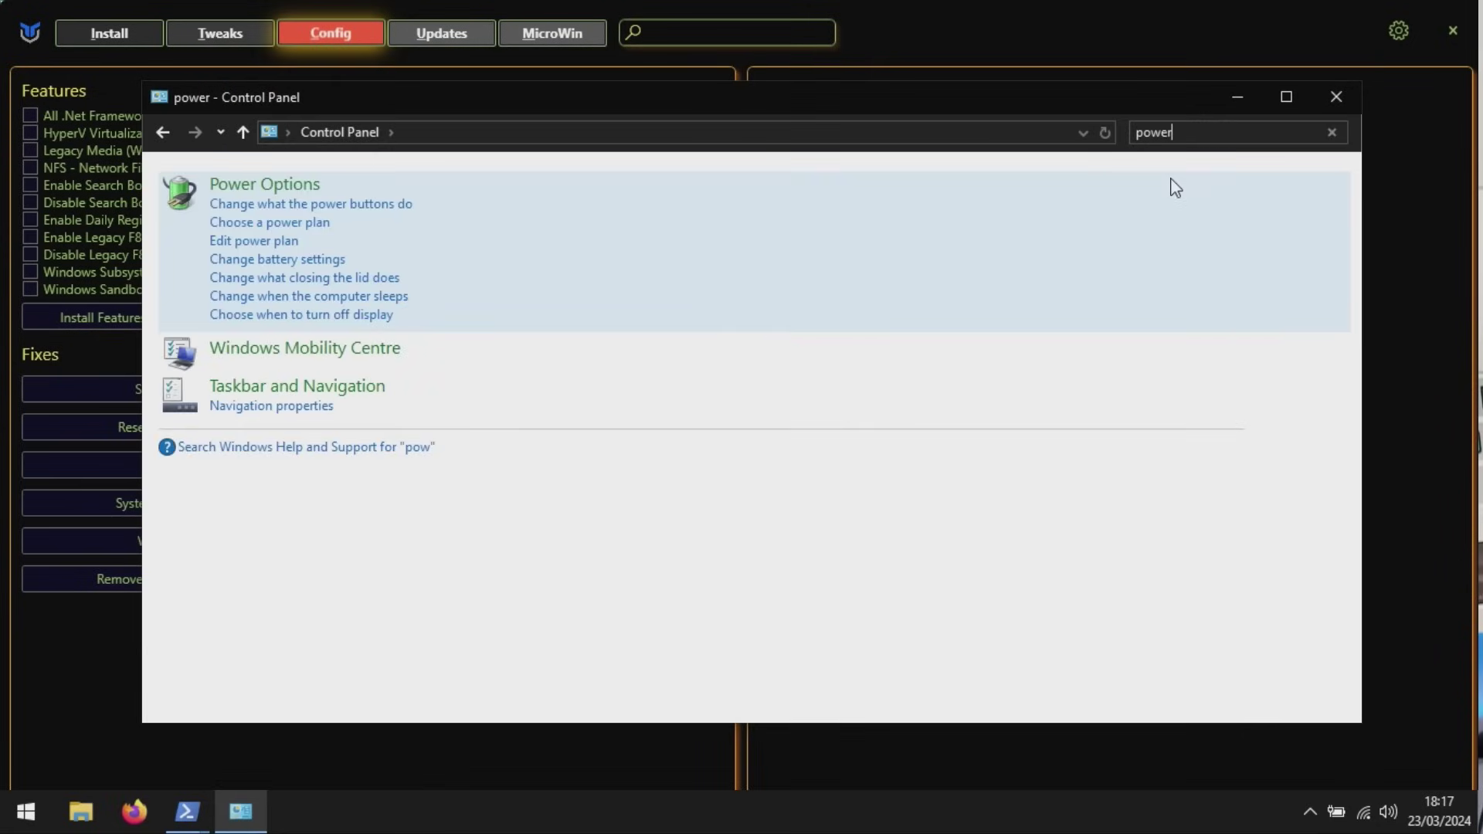
left_click(282, 190)
left_click(893, 347)
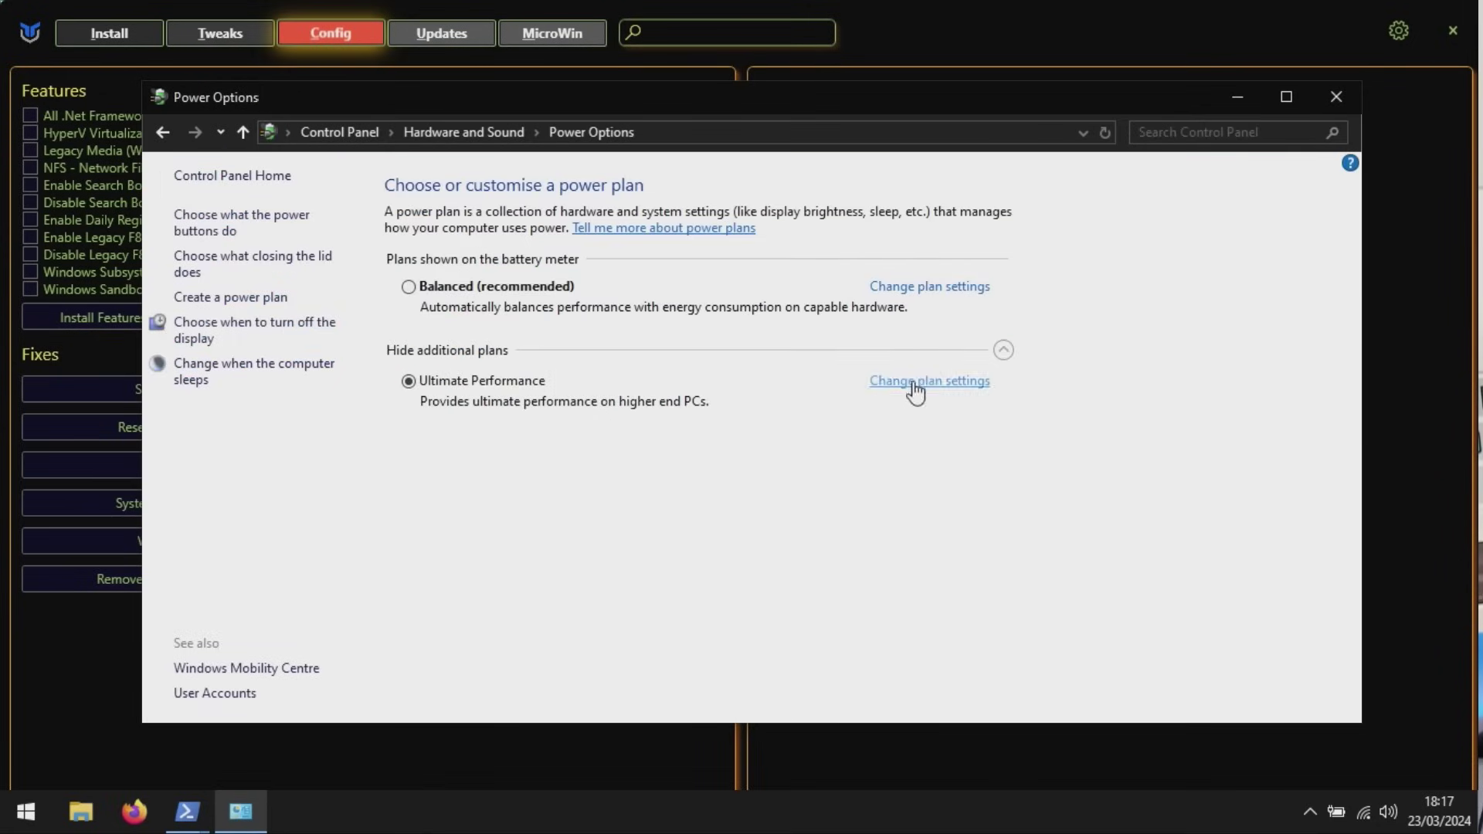
left_click(919, 386)
Step: Close the power plan settings and exit WinUtil, returning to the desktop
left_click(1023, 455)
left_click(1353, 90)
left_click(1453, 31)
left_click(1033, 48)
left_click(1308, 817)
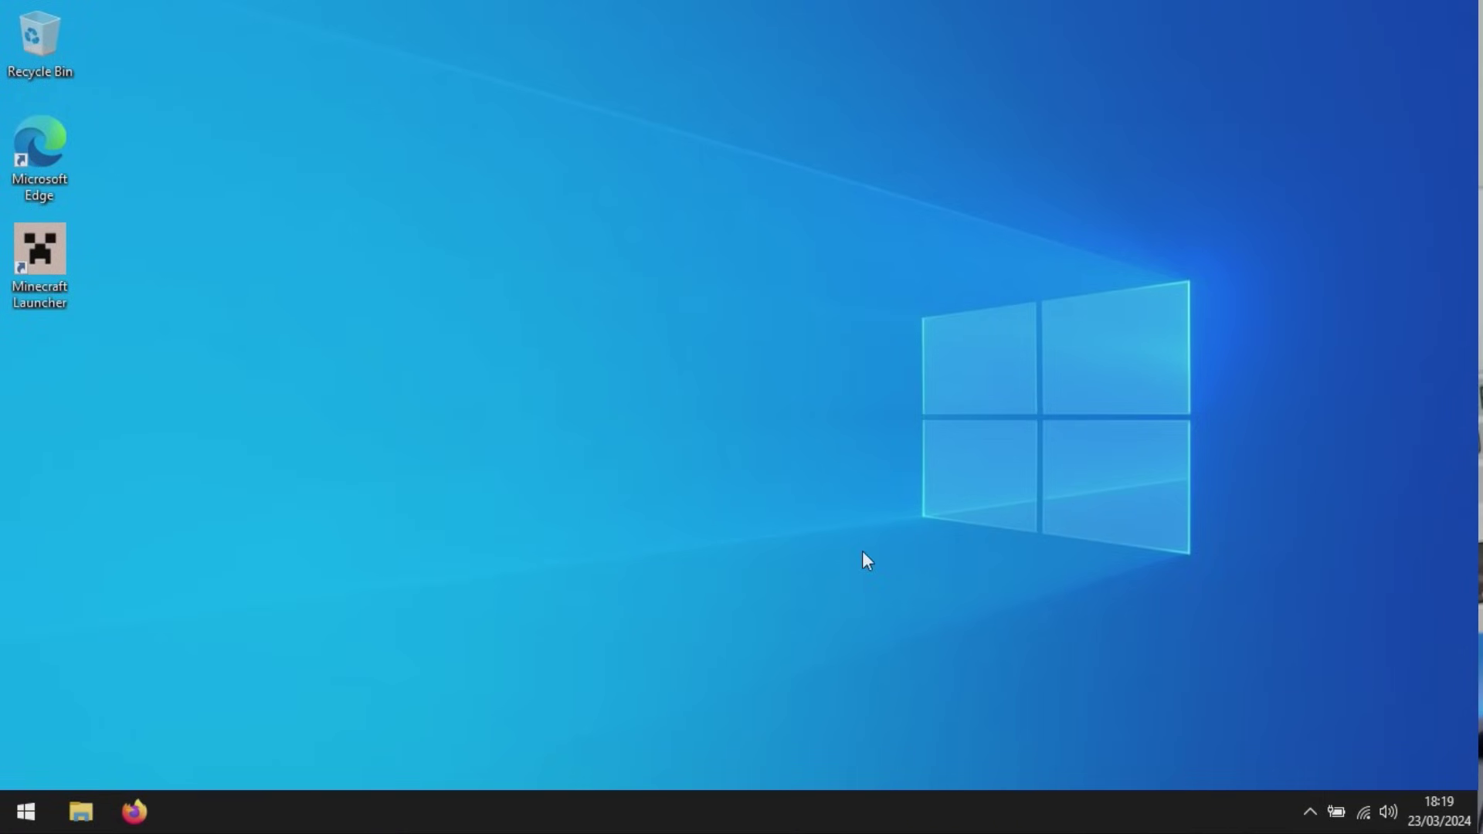
Step: From This PC's advanced system settings, set the visual effects to Adjust for best performance, apply, and confirm the Performance Options
left_click(81, 813)
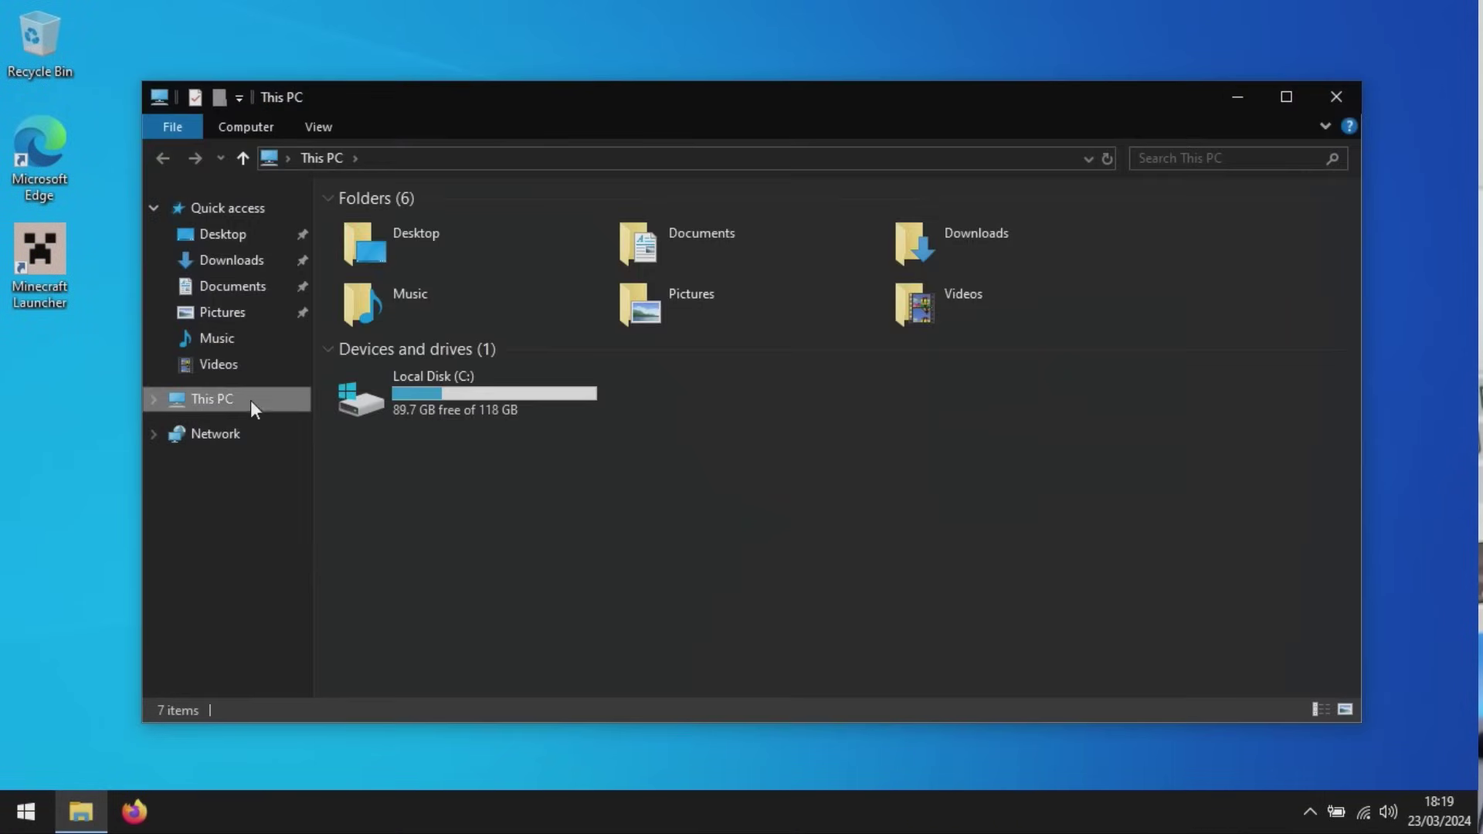
right_click(248, 395)
left_click(332, 682)
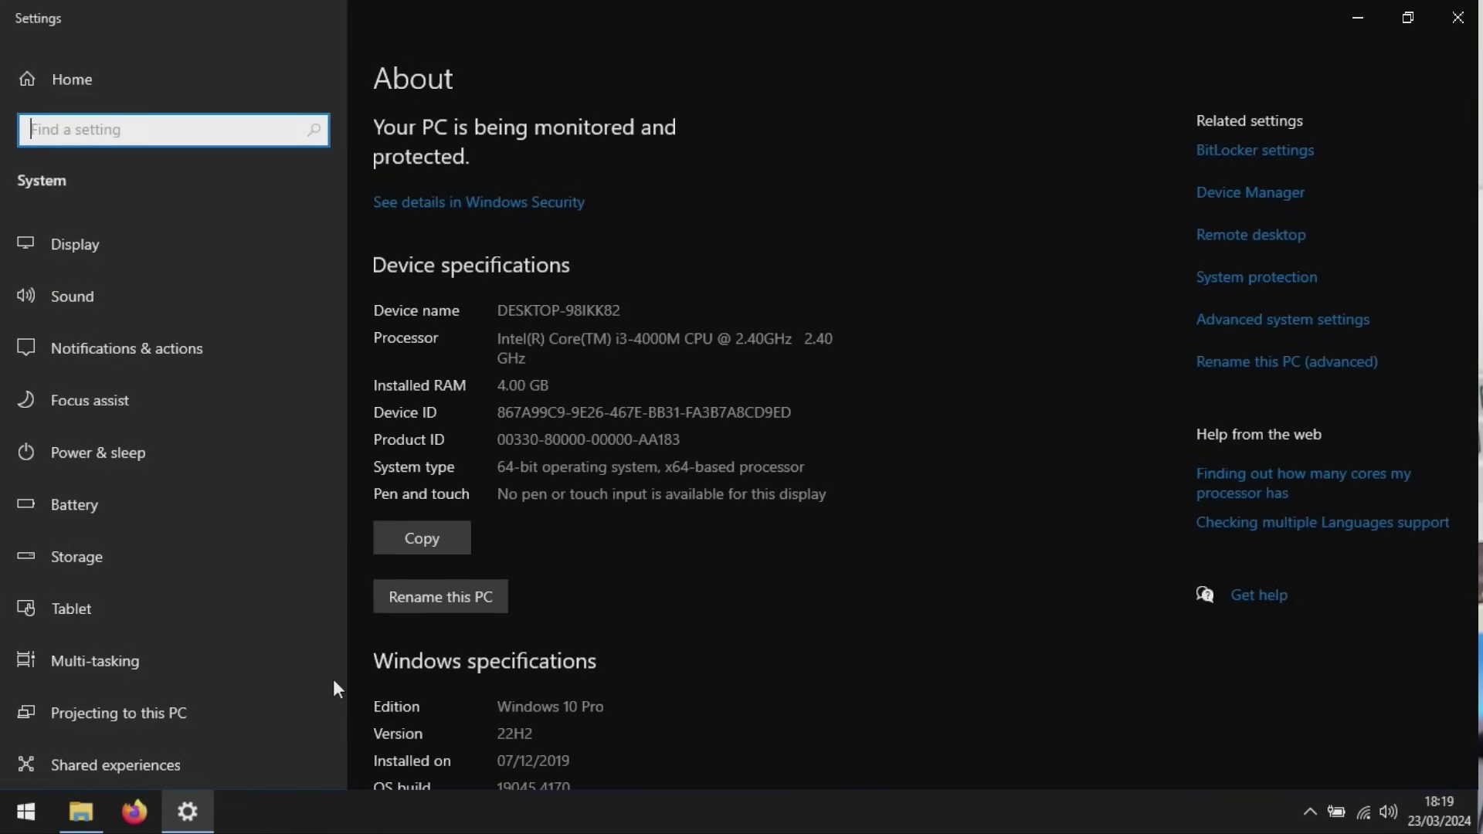
left_click(1270, 322)
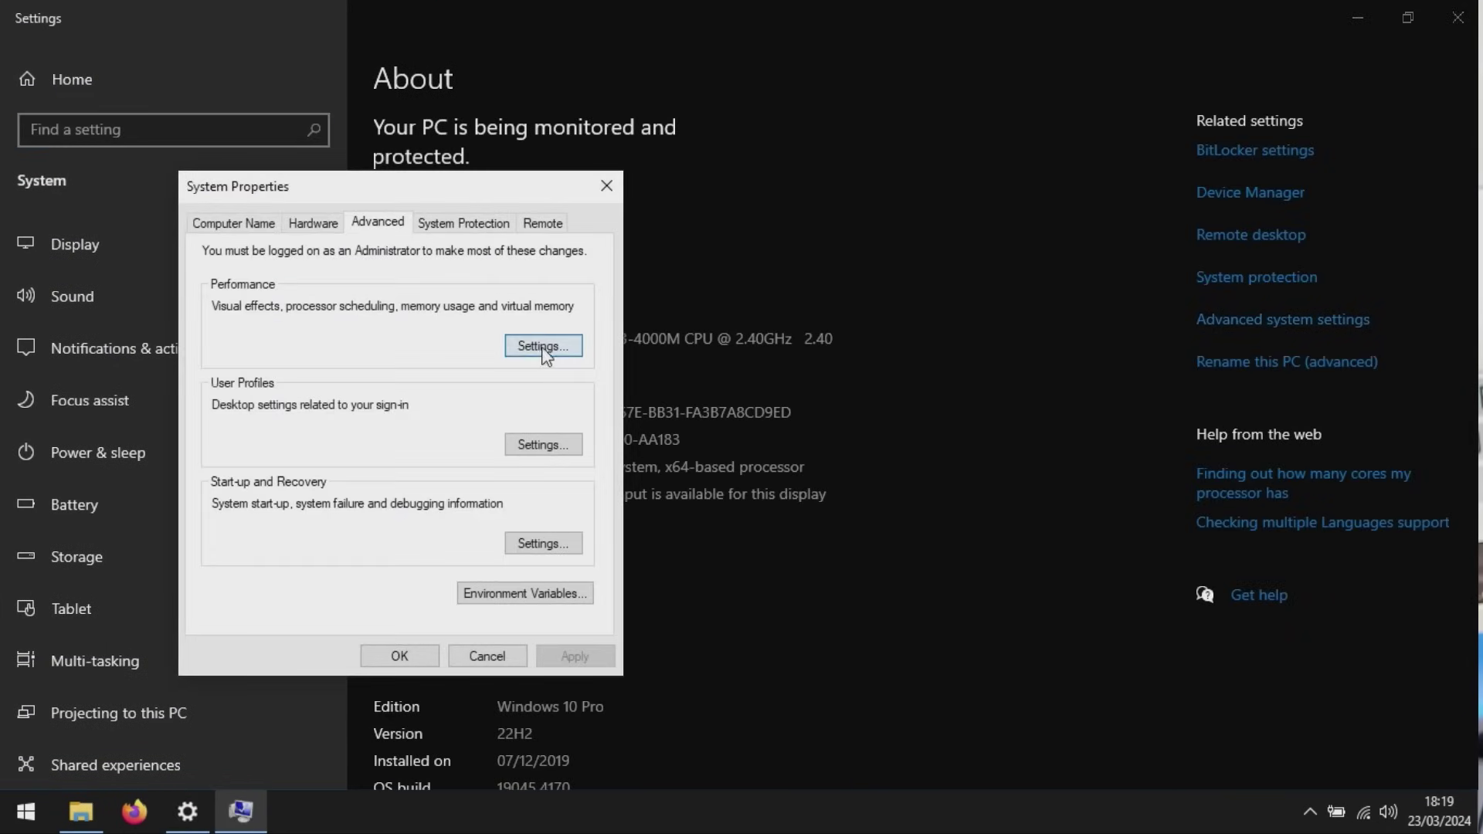
left_click(541, 347)
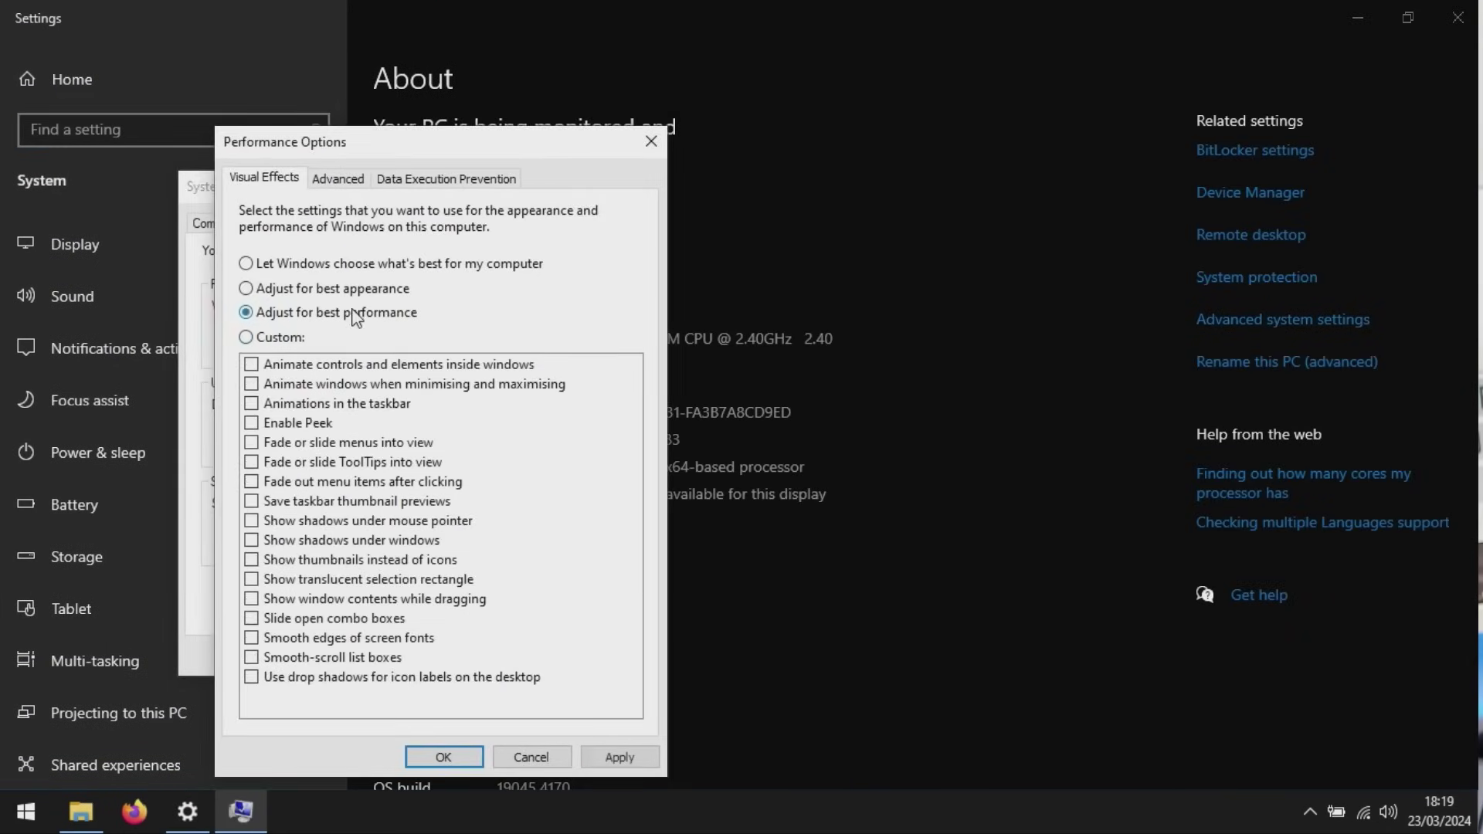
left_click(610, 760)
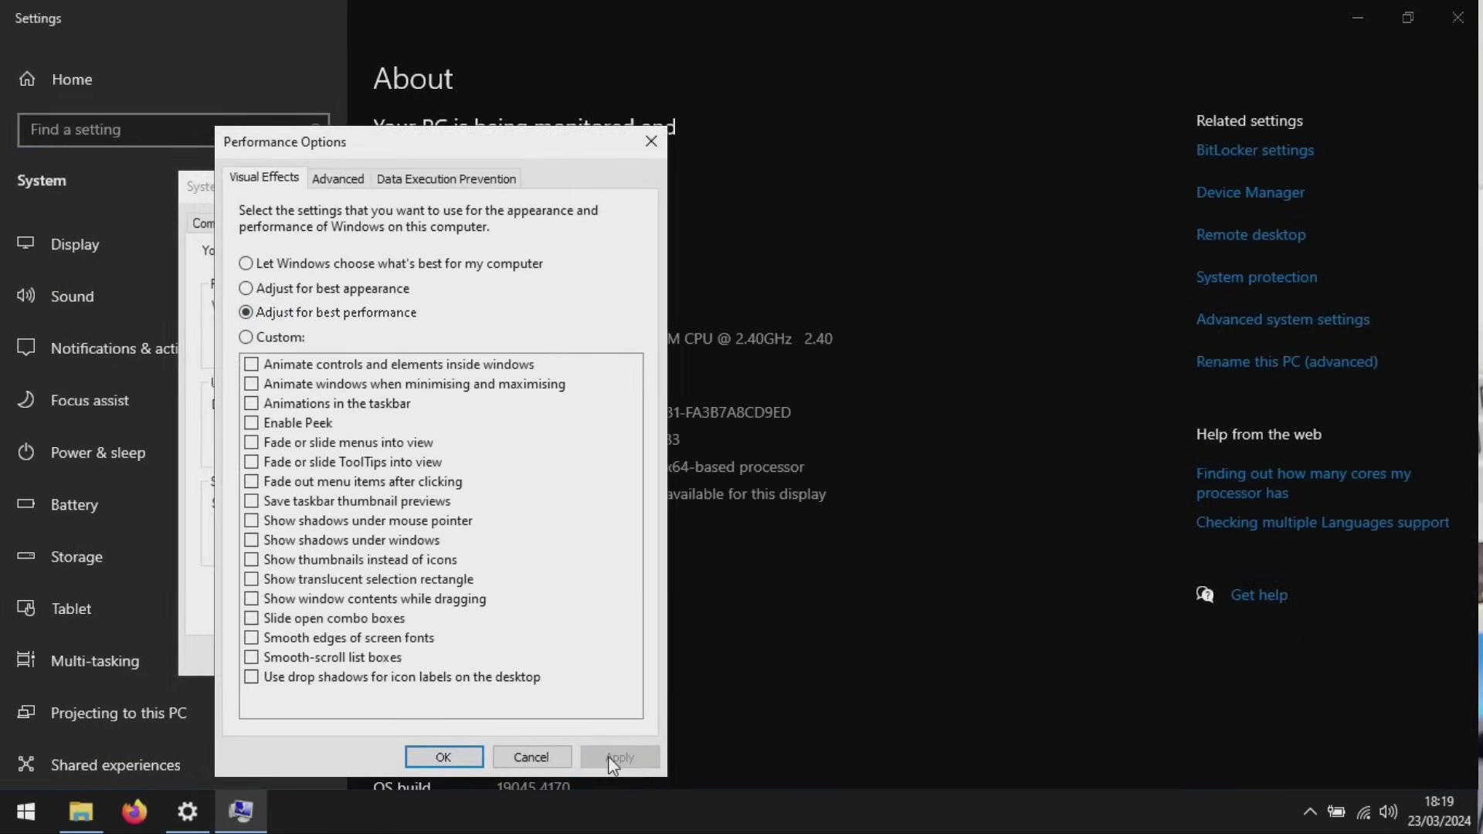
left_click(344, 186)
left_click(409, 181)
left_click(246, 177)
left_click(440, 755)
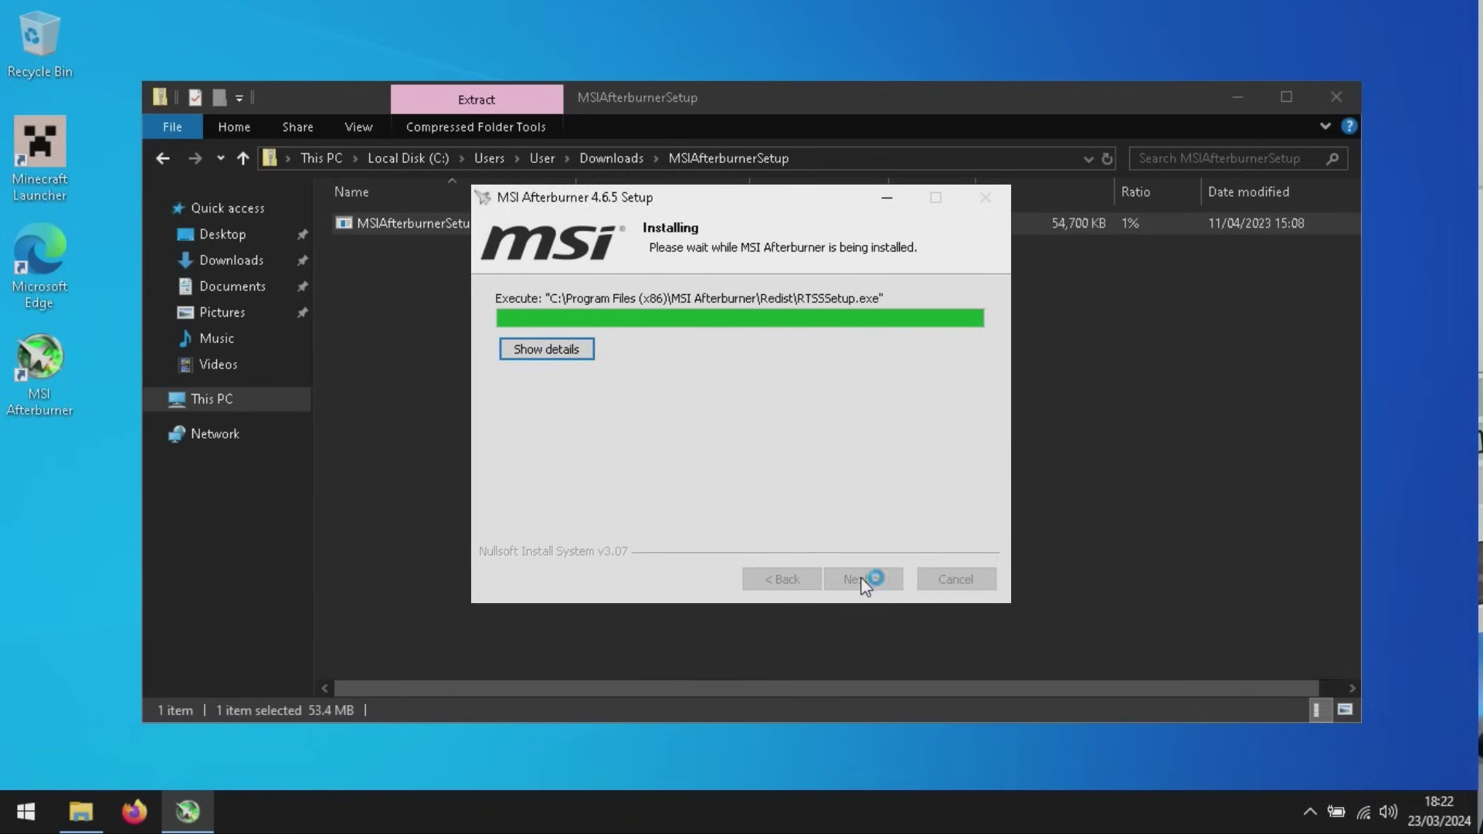
Step: Accept the licence agreement and install RivaTuner Statistics Server 7.3.4 with its default Start Menu folder
left_click(755, 458)
left_click(845, 576)
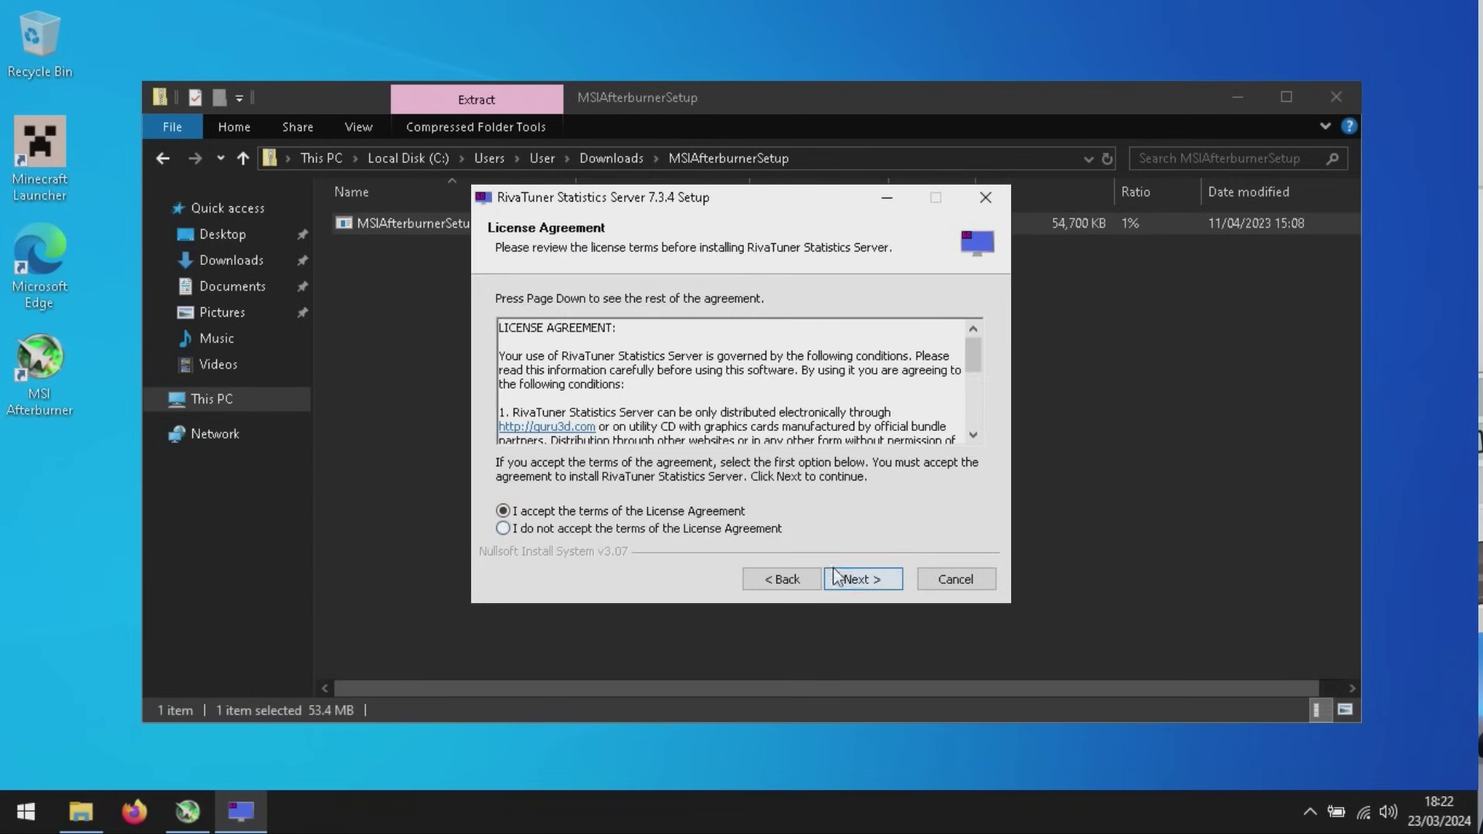
left_click(842, 579)
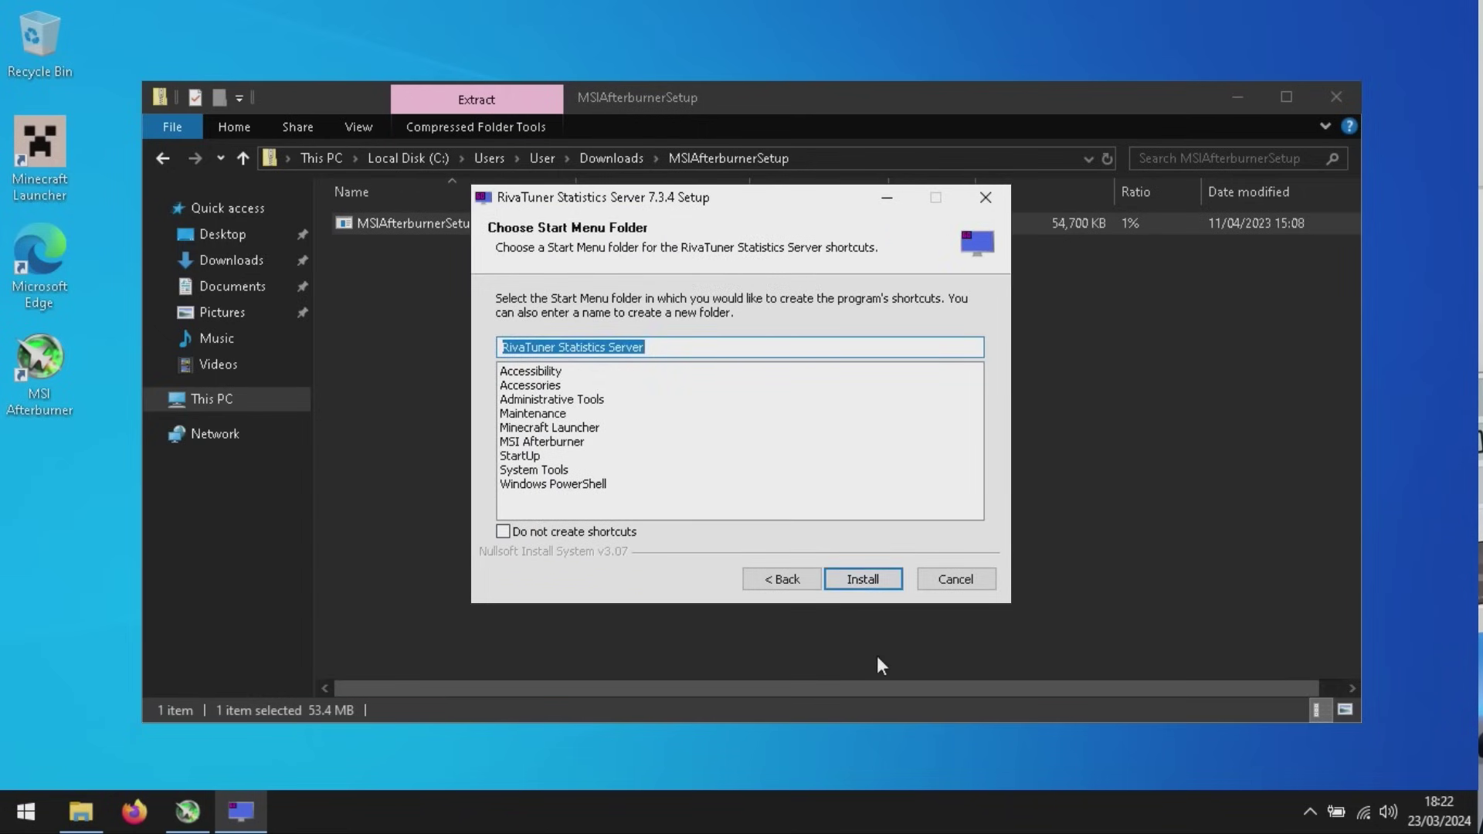
left_click(870, 579)
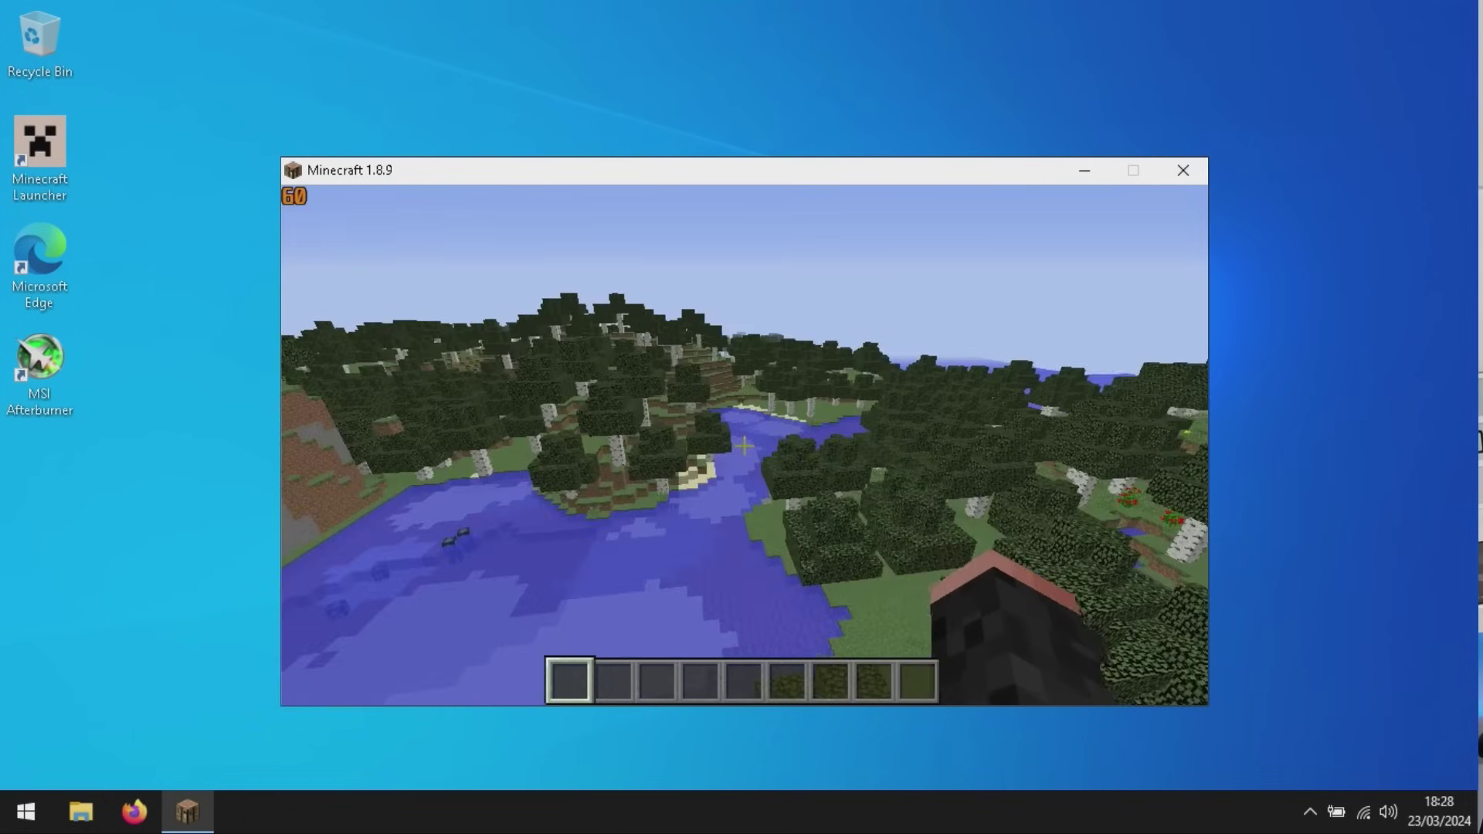
Step: Fly and walk around the windowed Minecraft 1.8.9 world to check the frame rate
key("w")
key("space")
key("space")
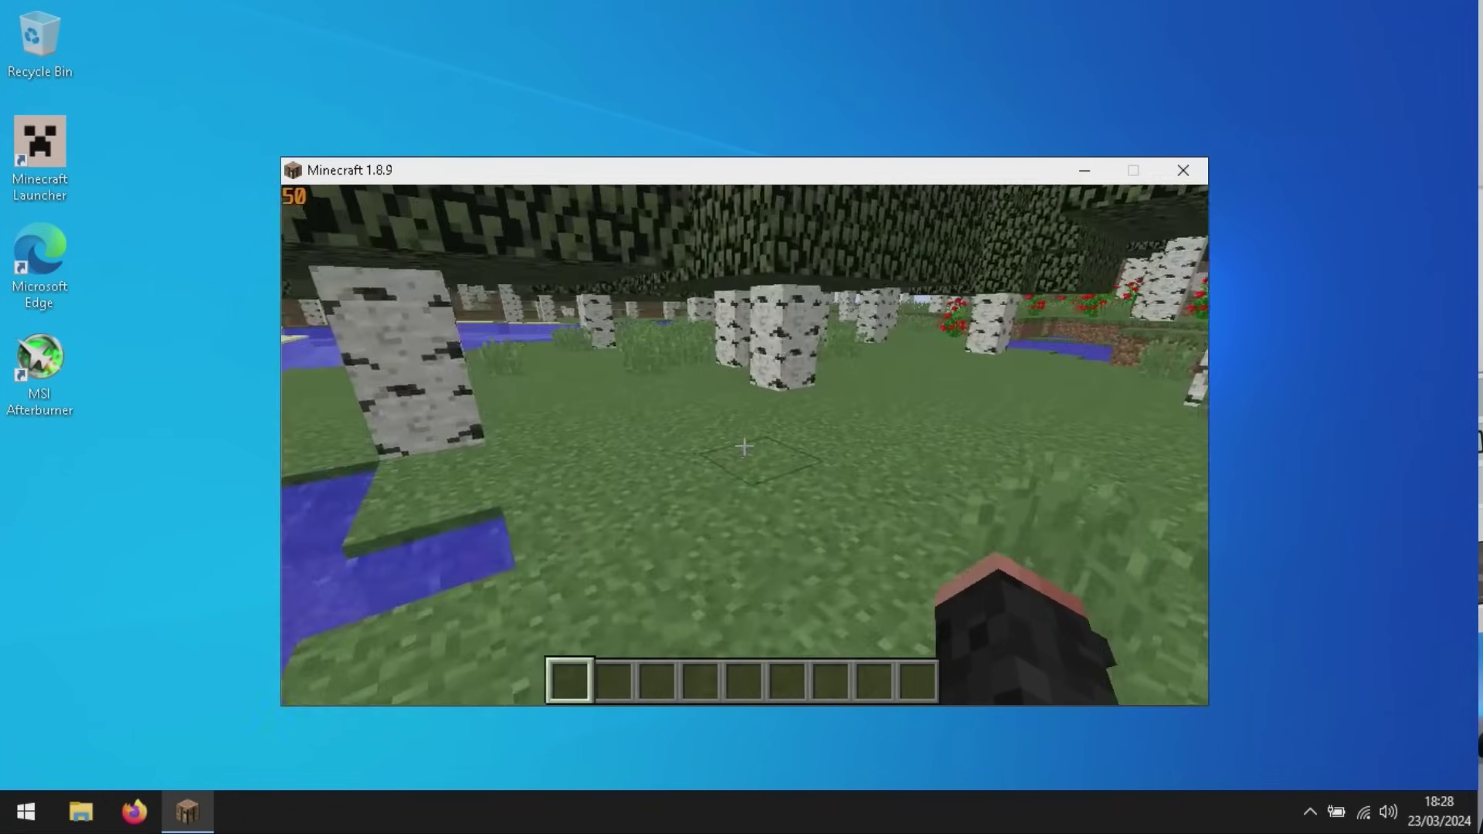
key("w")
key("w")
key("w")
key("space")
key("space")
key("w")
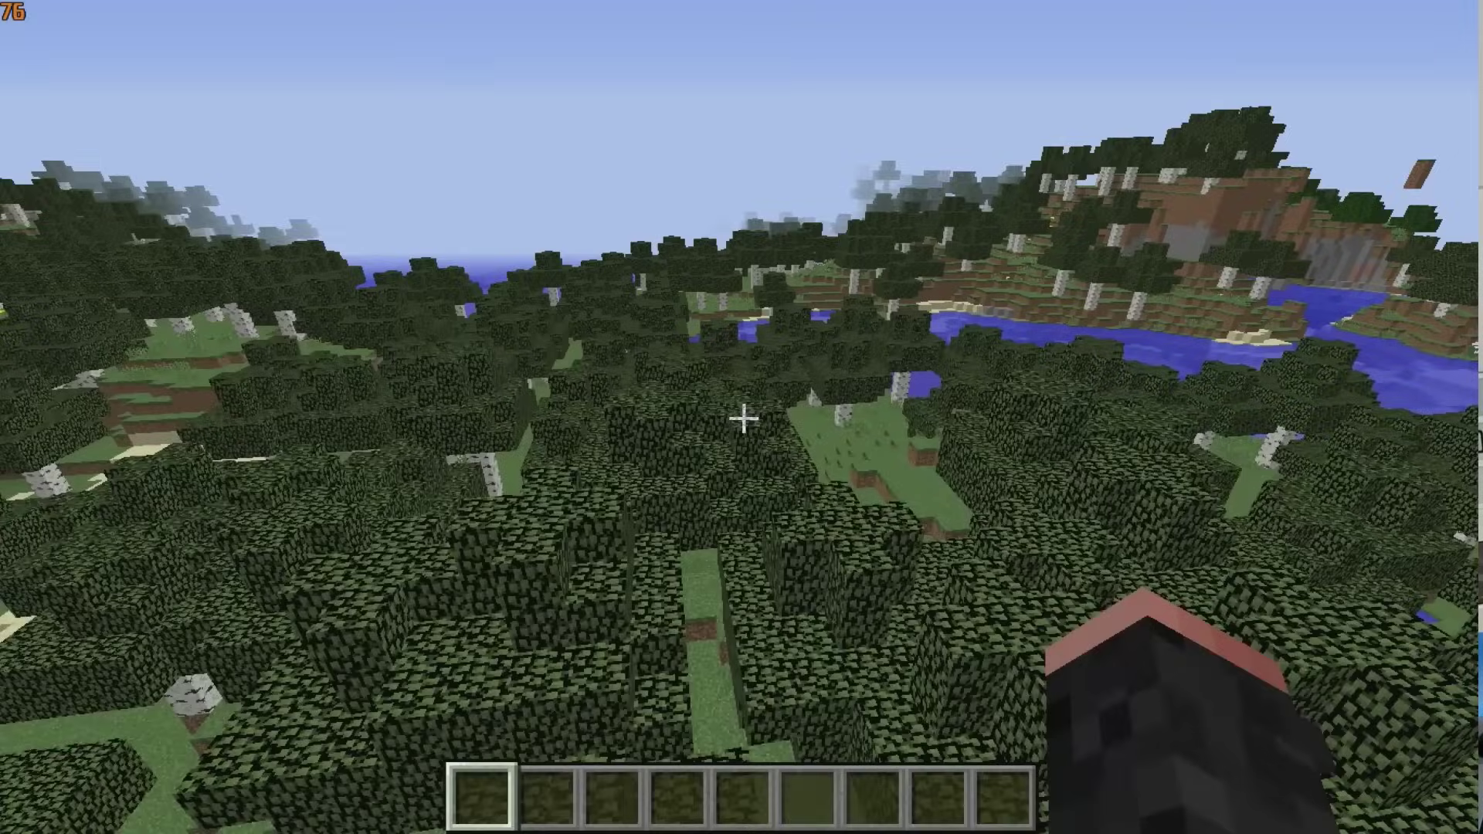
Step: Explore the forest and lake in full-screen Minecraft to check the frame rate
key("w")
key("w")
key("shift")
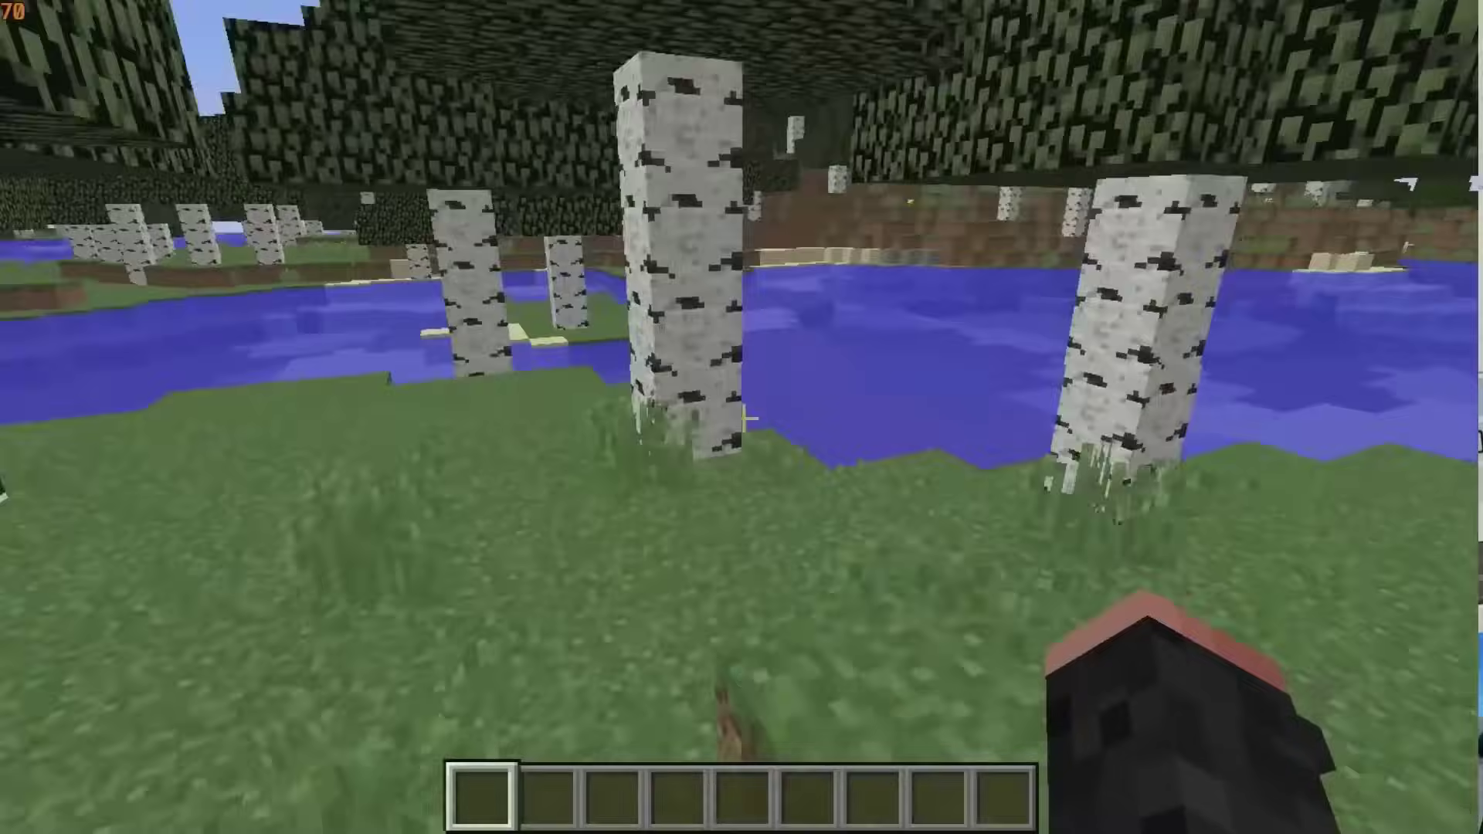
key("w")
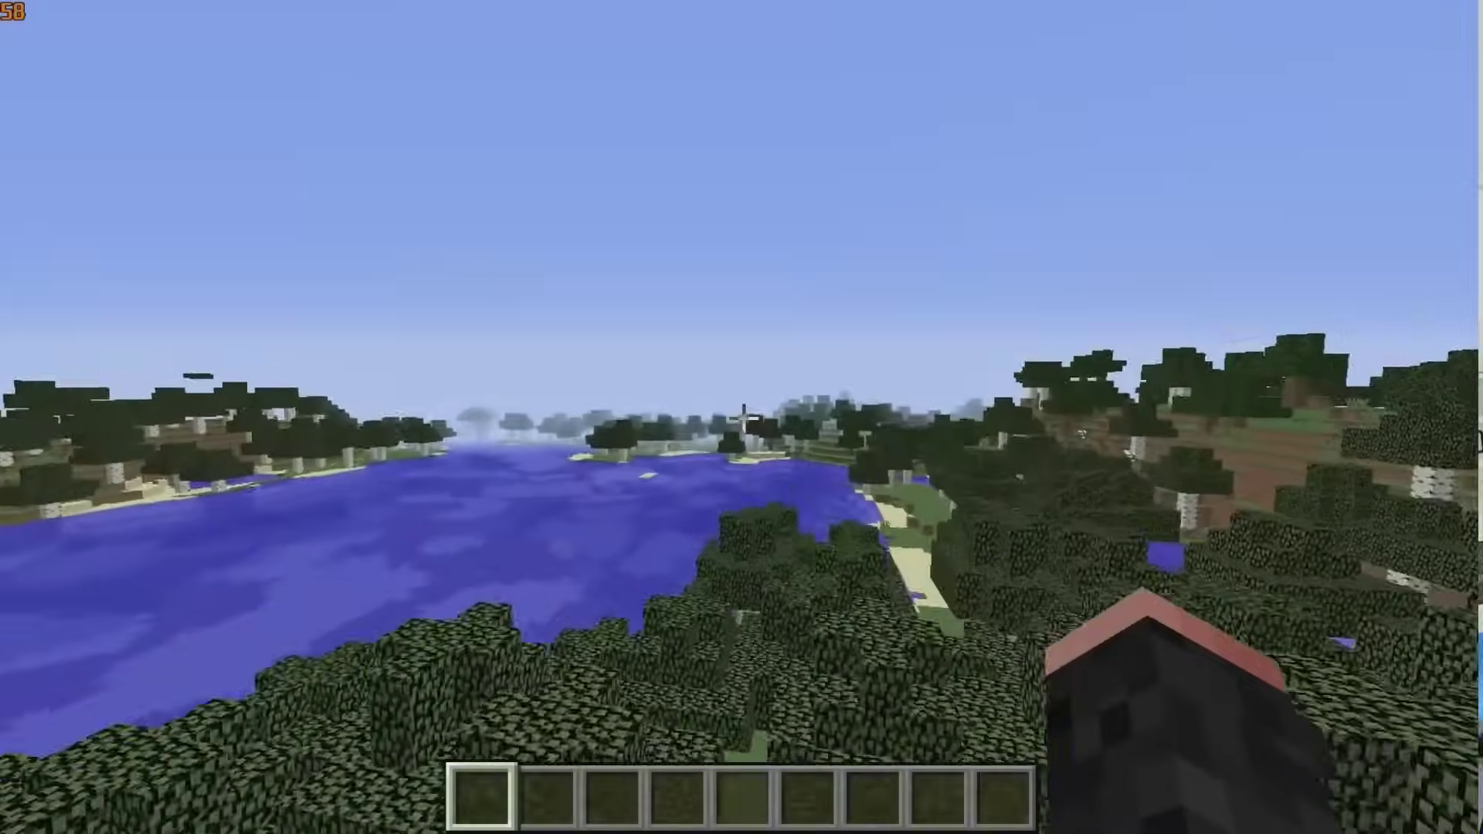
key("w")
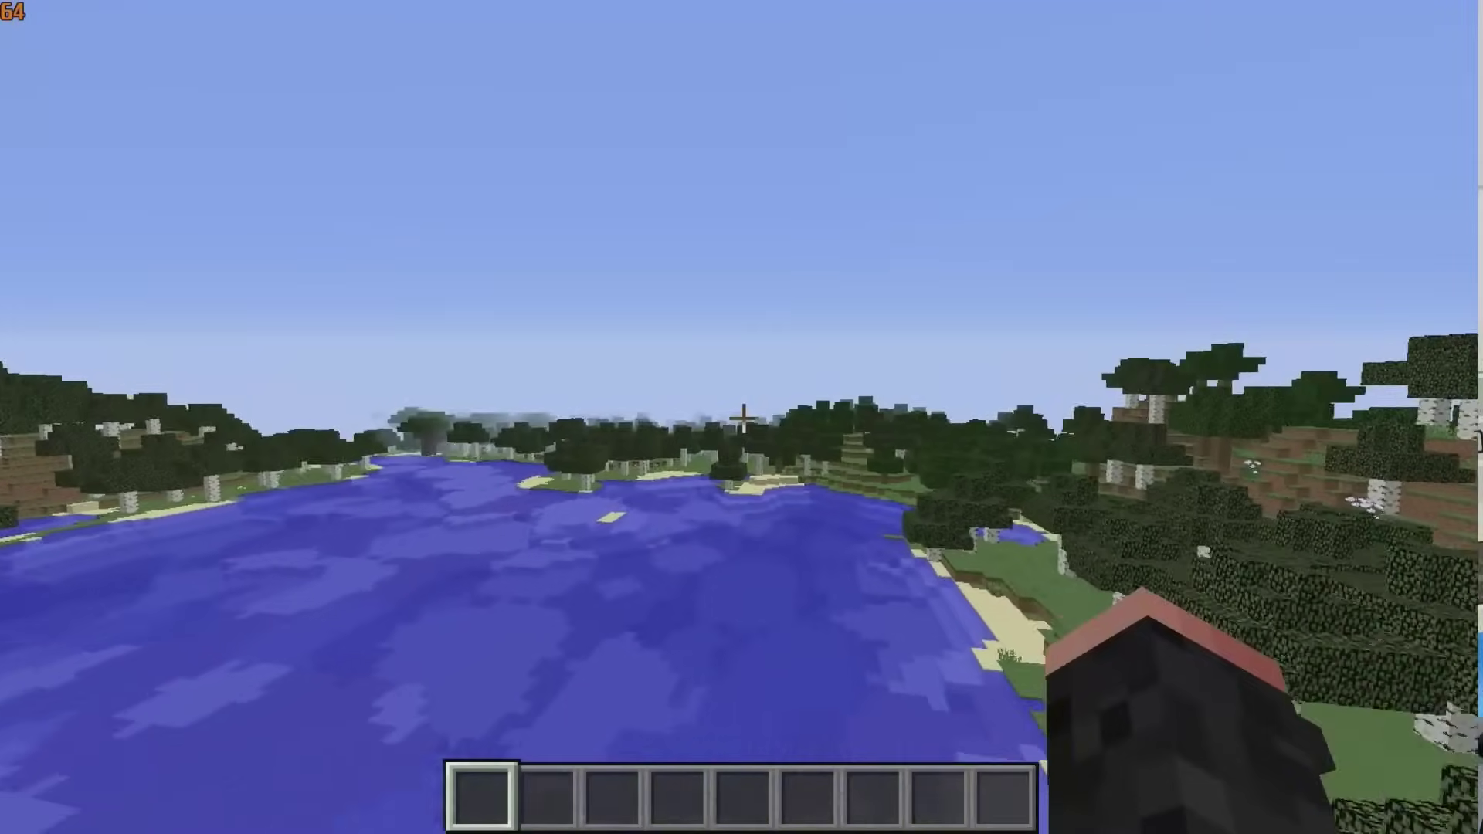
key("w")
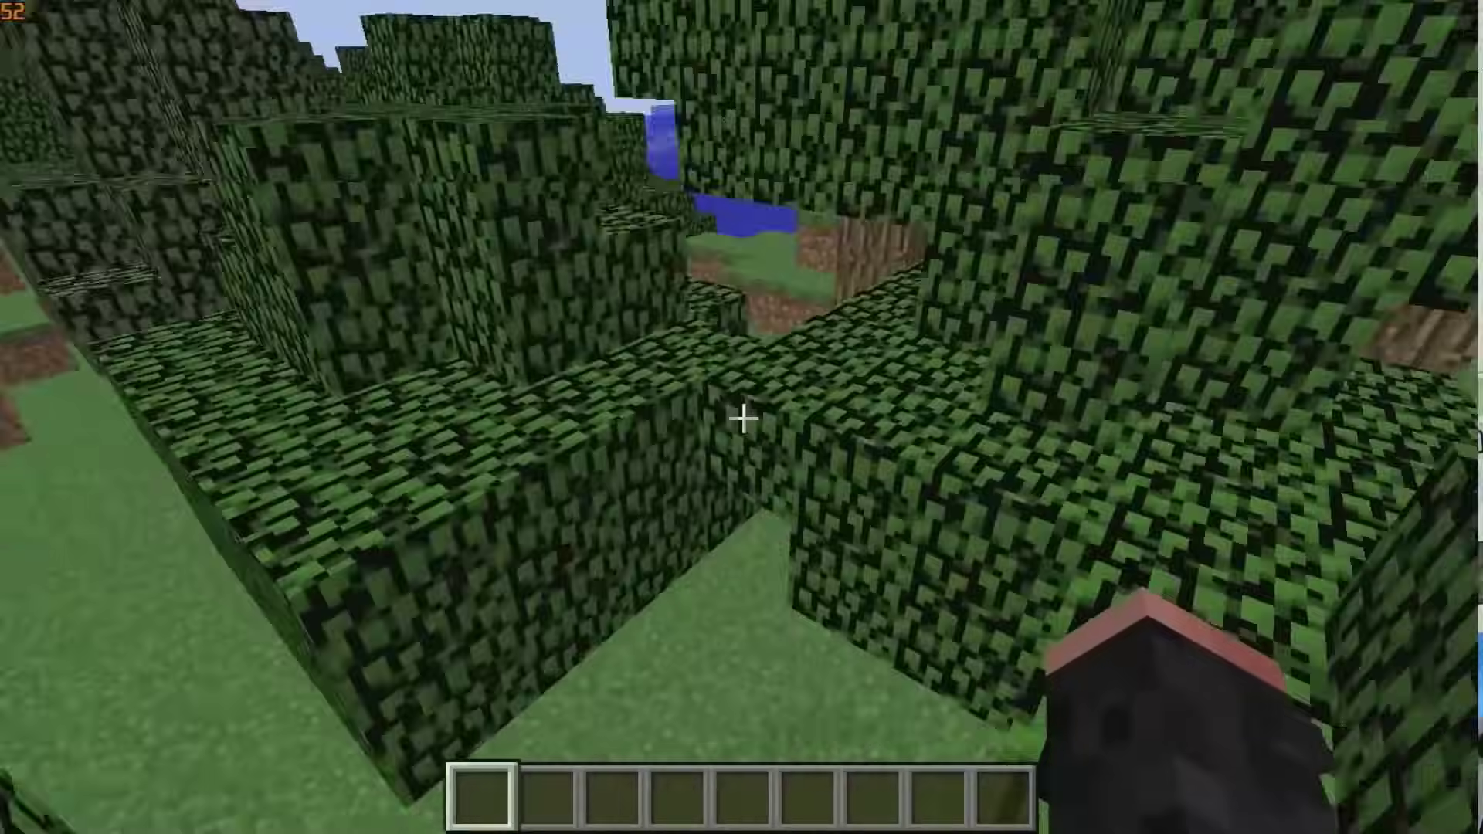
key("w")
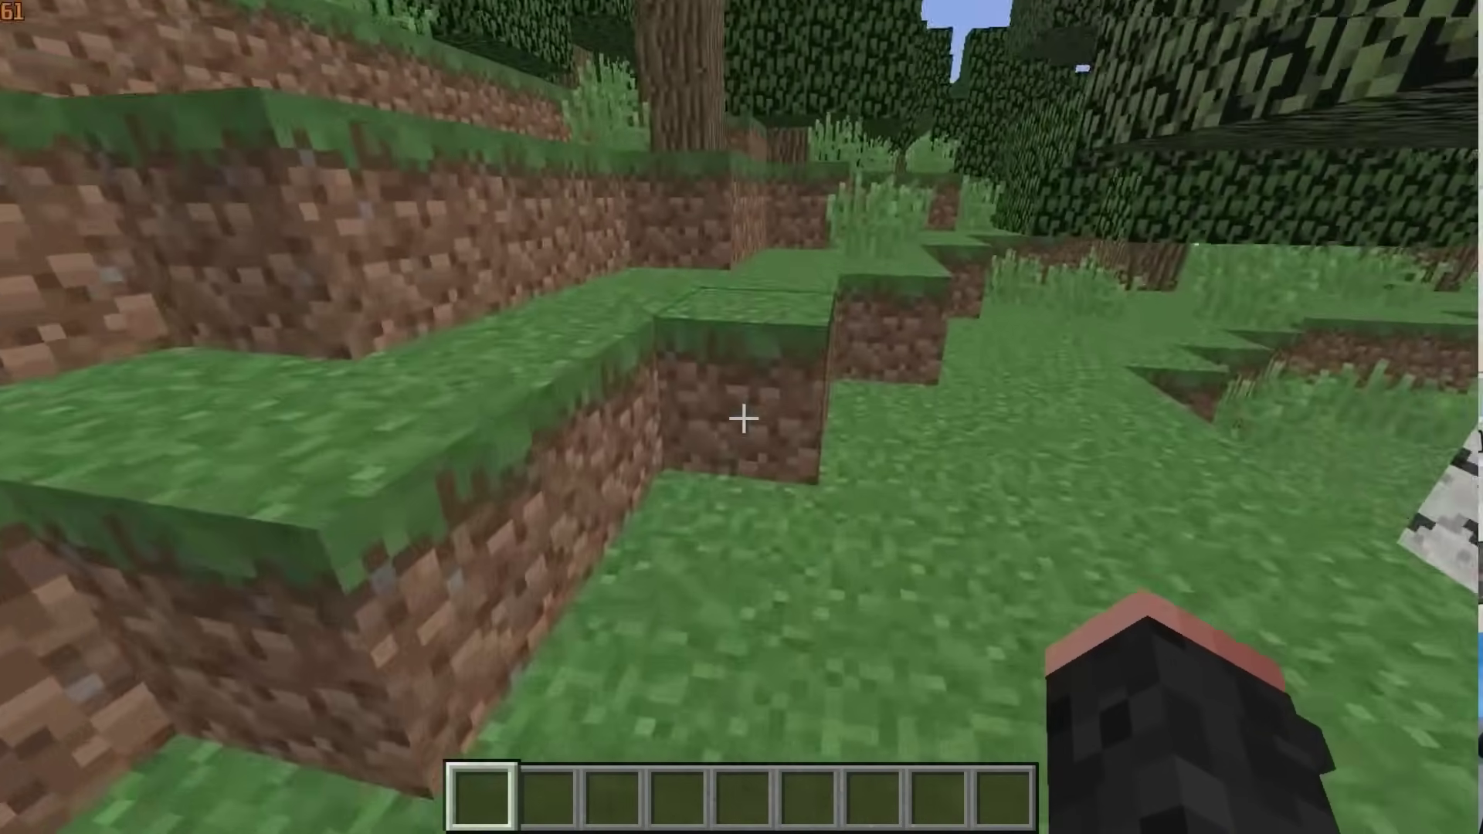
Step: Set the GUI Scale to Large in Minecraft's Video Settings and leave the options
key("Escape")
left_click(531, 501)
left_click(621, 478)
left_click(670, 136)
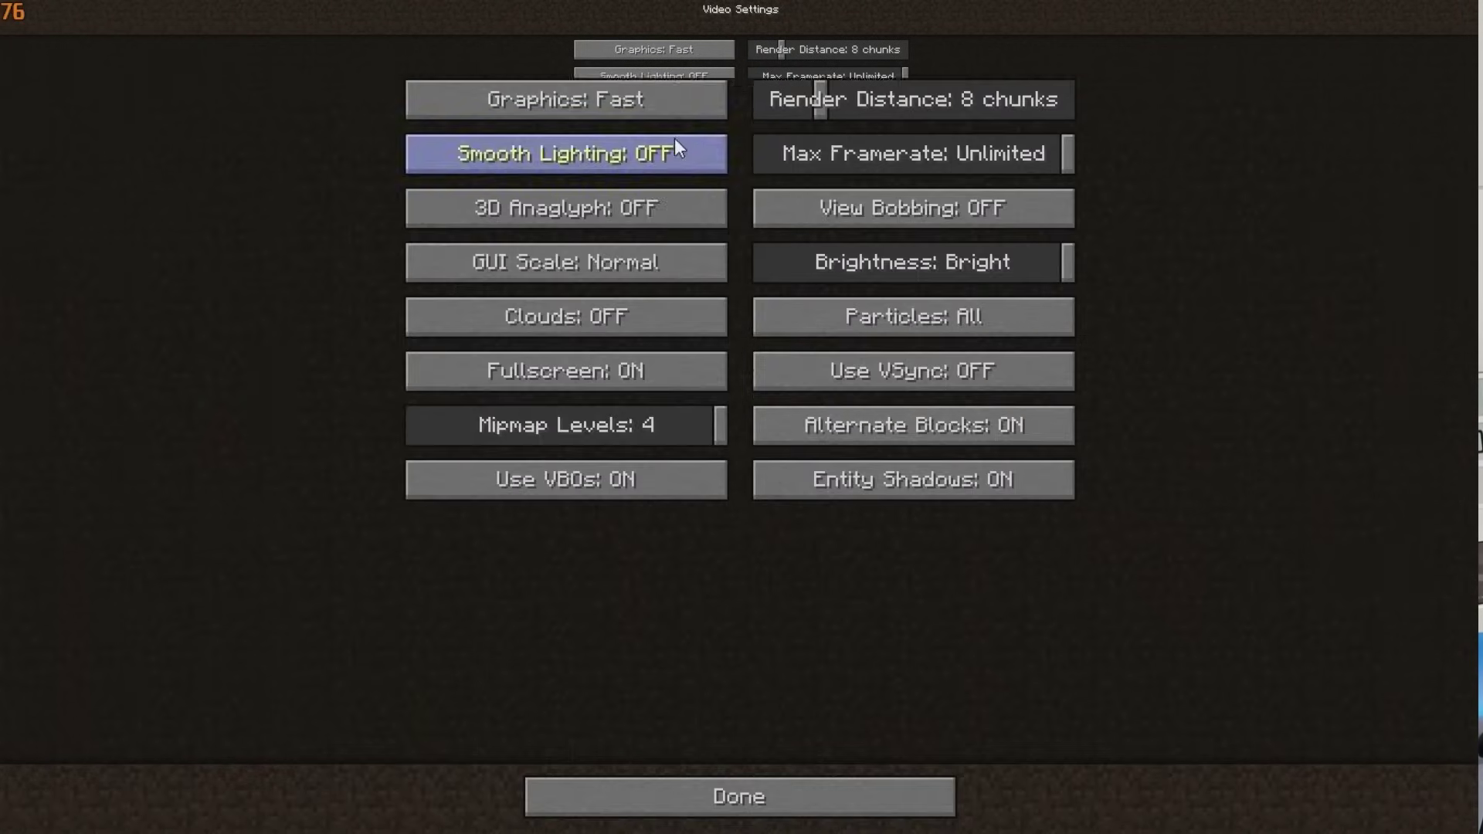
left_click(633, 257)
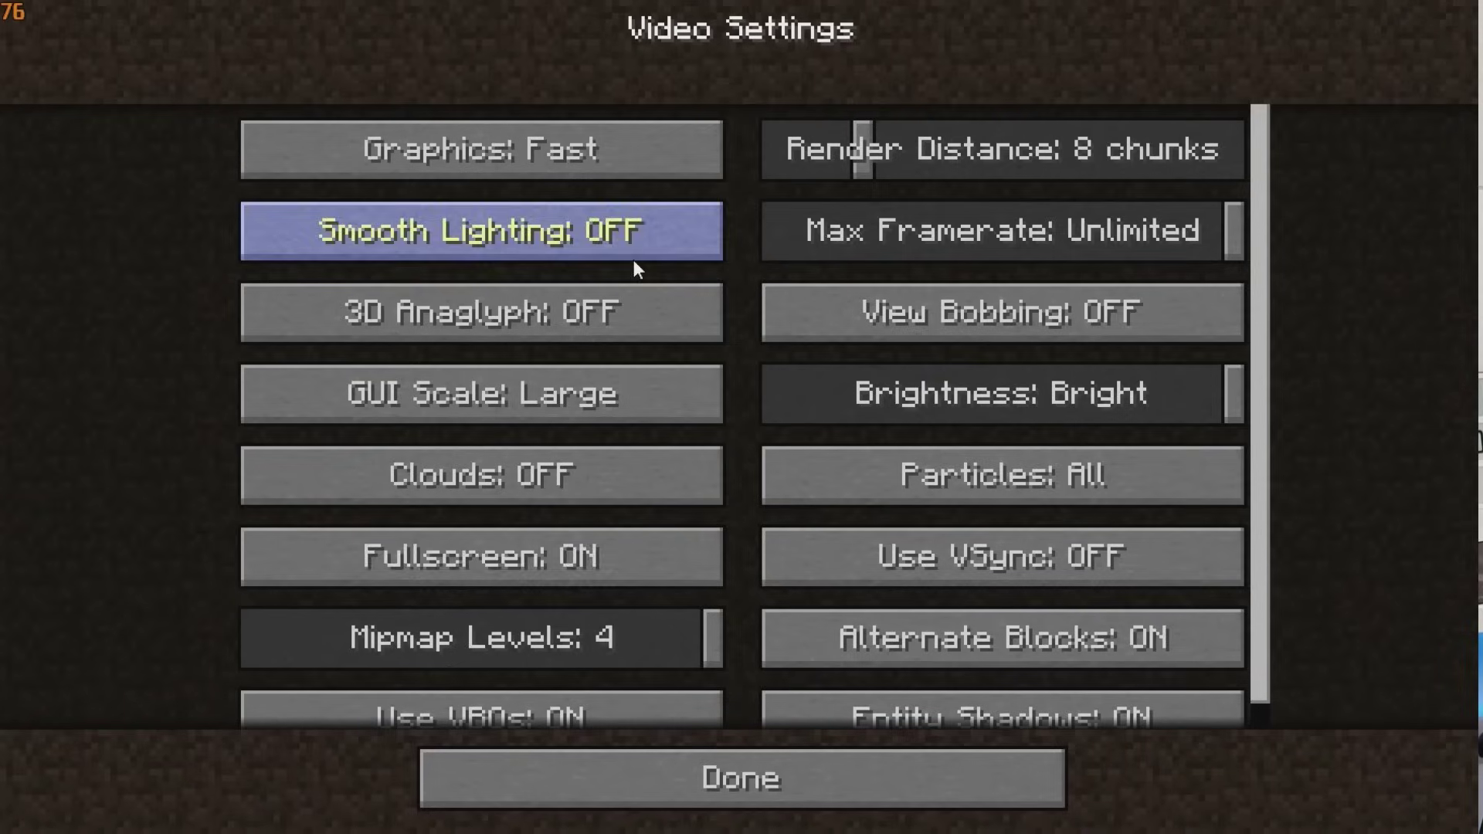
left_click(740, 758)
left_click(764, 727)
left_click(842, 599)
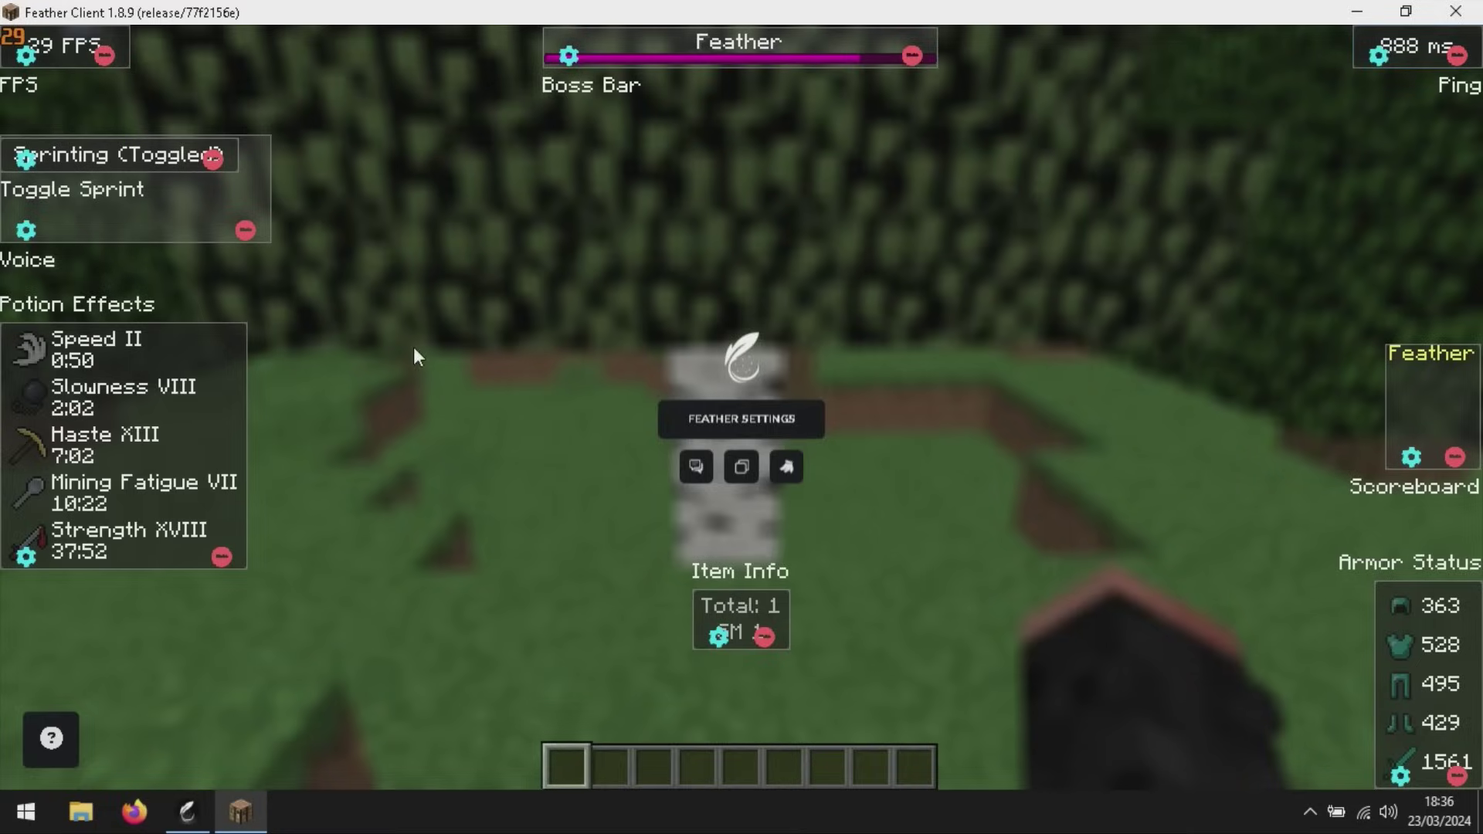
Step: Remove the Potion Effects and Boss Bar elements from the Feather Client HUD
left_click(222, 556)
left_click(912, 56)
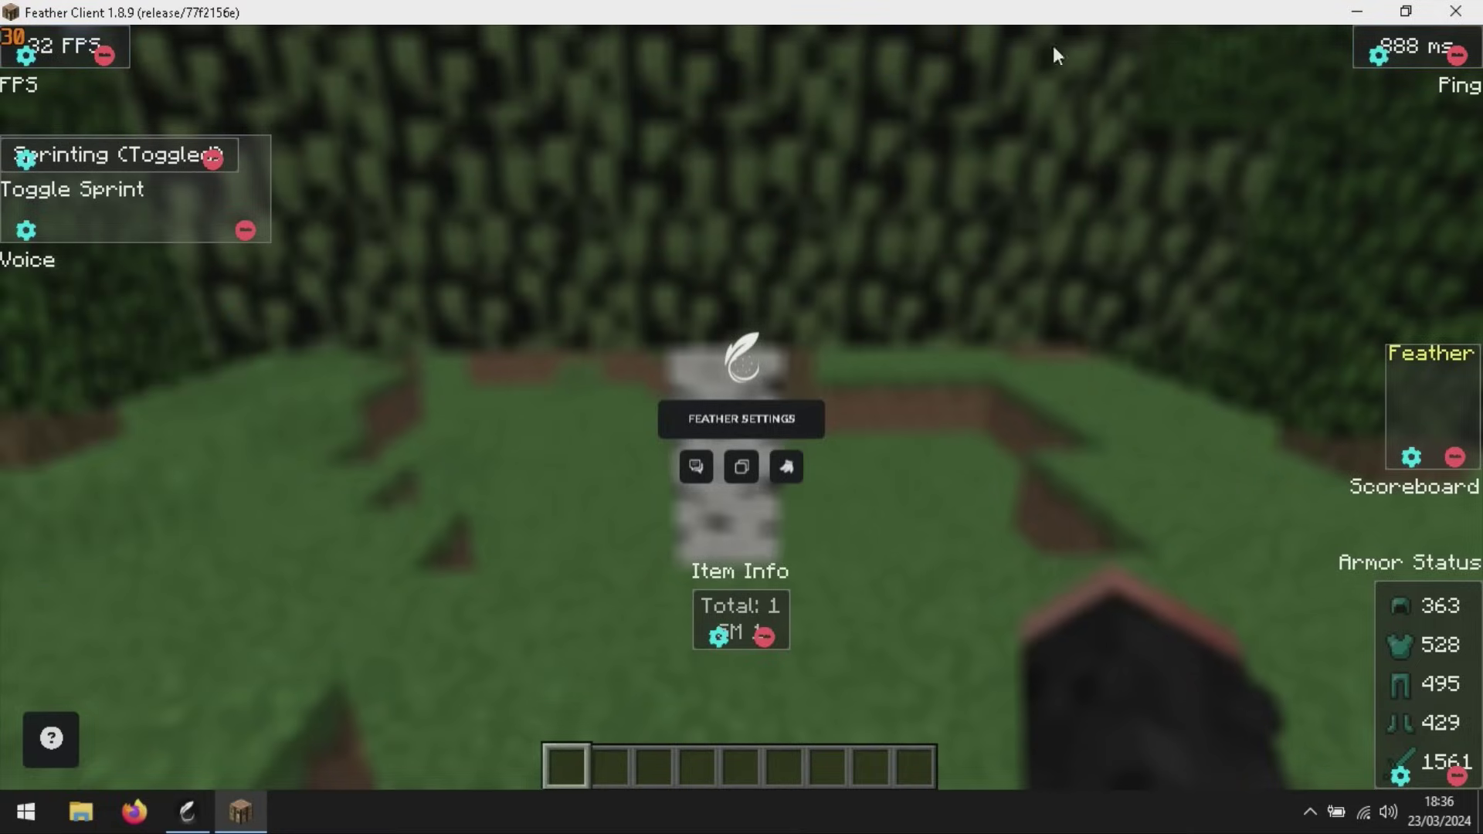
Step: Remove the Ping, Scoreboard and Armor Status elements from the Feather Client HUD
left_click(1457, 56)
left_click(1455, 457)
left_click(1457, 775)
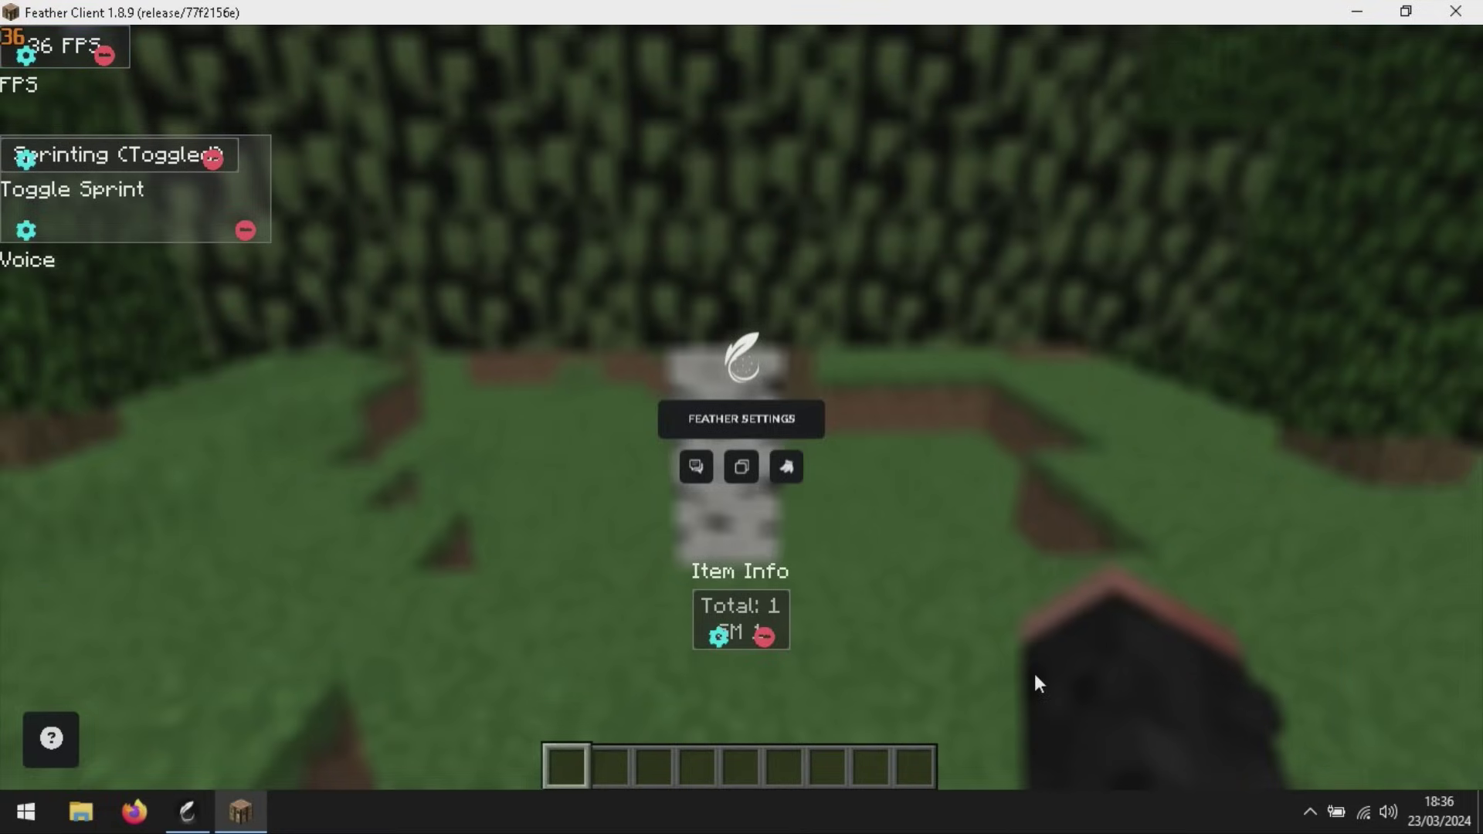
Step: Disable the Armor Bar, Brightness and Animations mods in the Feather settings
left_click(720, 428)
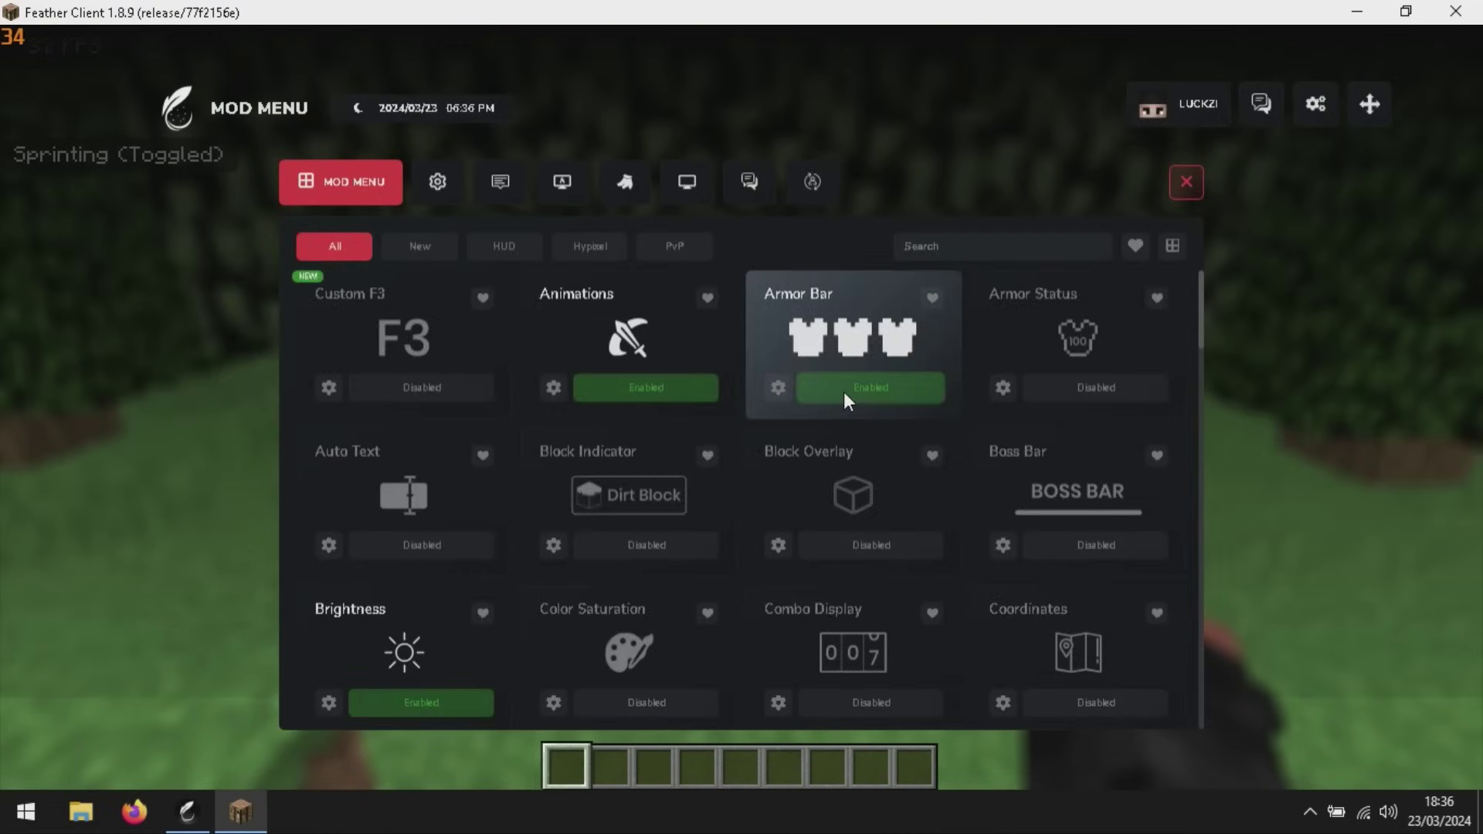
left_click(843, 390)
left_click(412, 704)
left_click(643, 386)
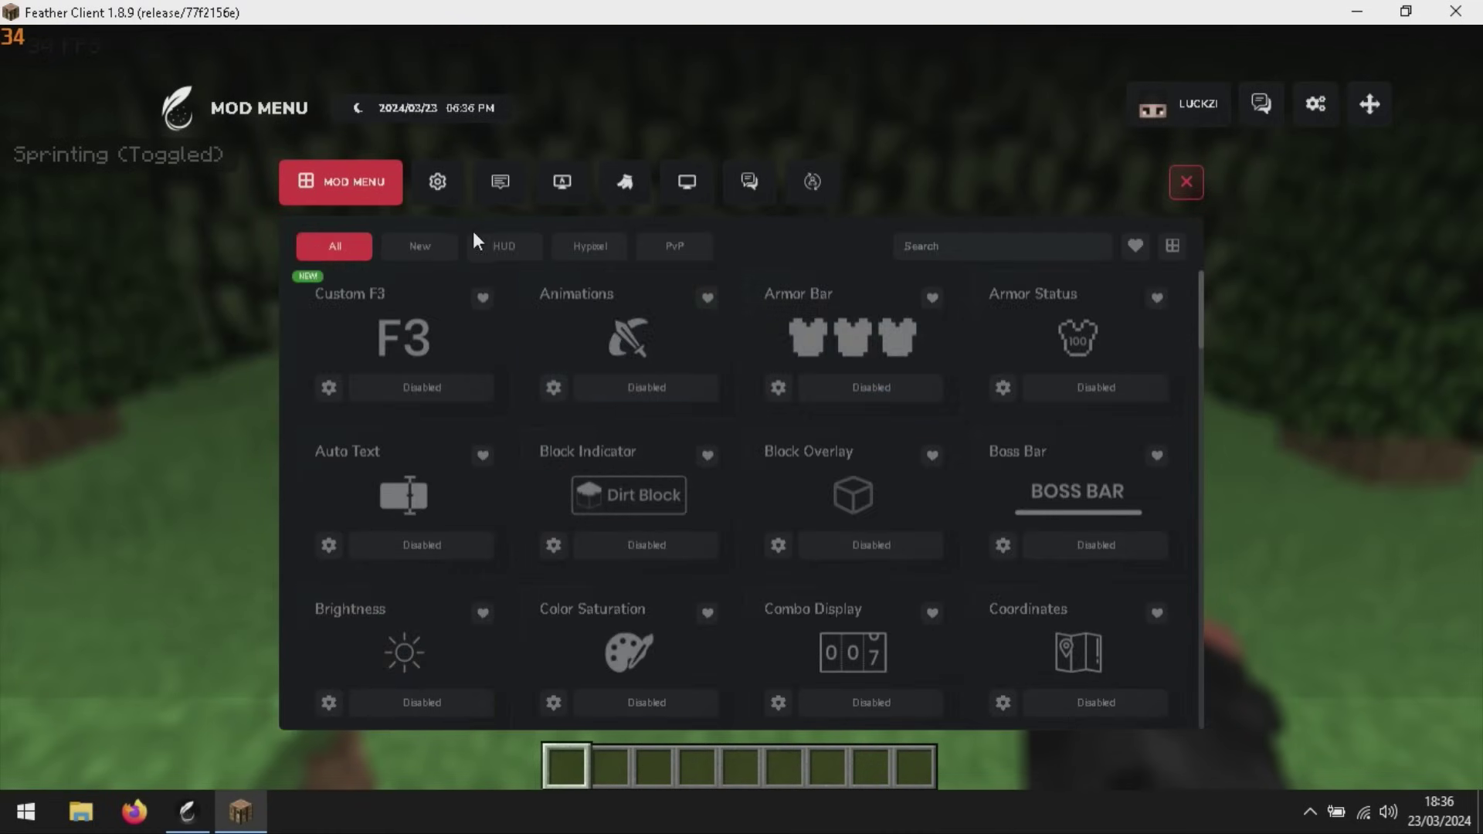
Step: In Feather's general settings, try the Low UI quality, then set the quality to Medium
left_click(445, 165)
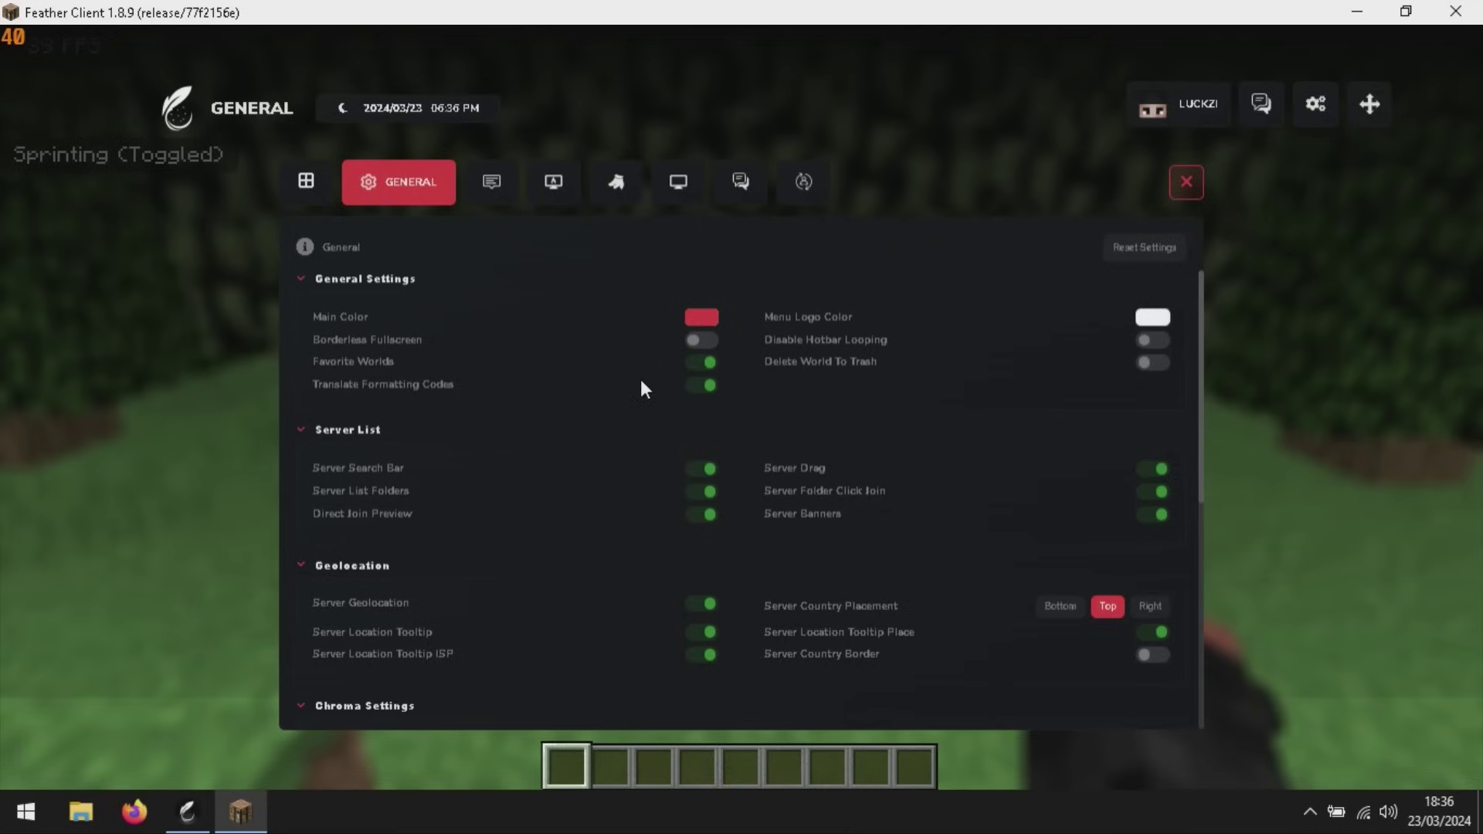
left_click_drag(1199, 341, 1195, 556)
left_click(690, 635)
scroll(689, 633, "down", 4)
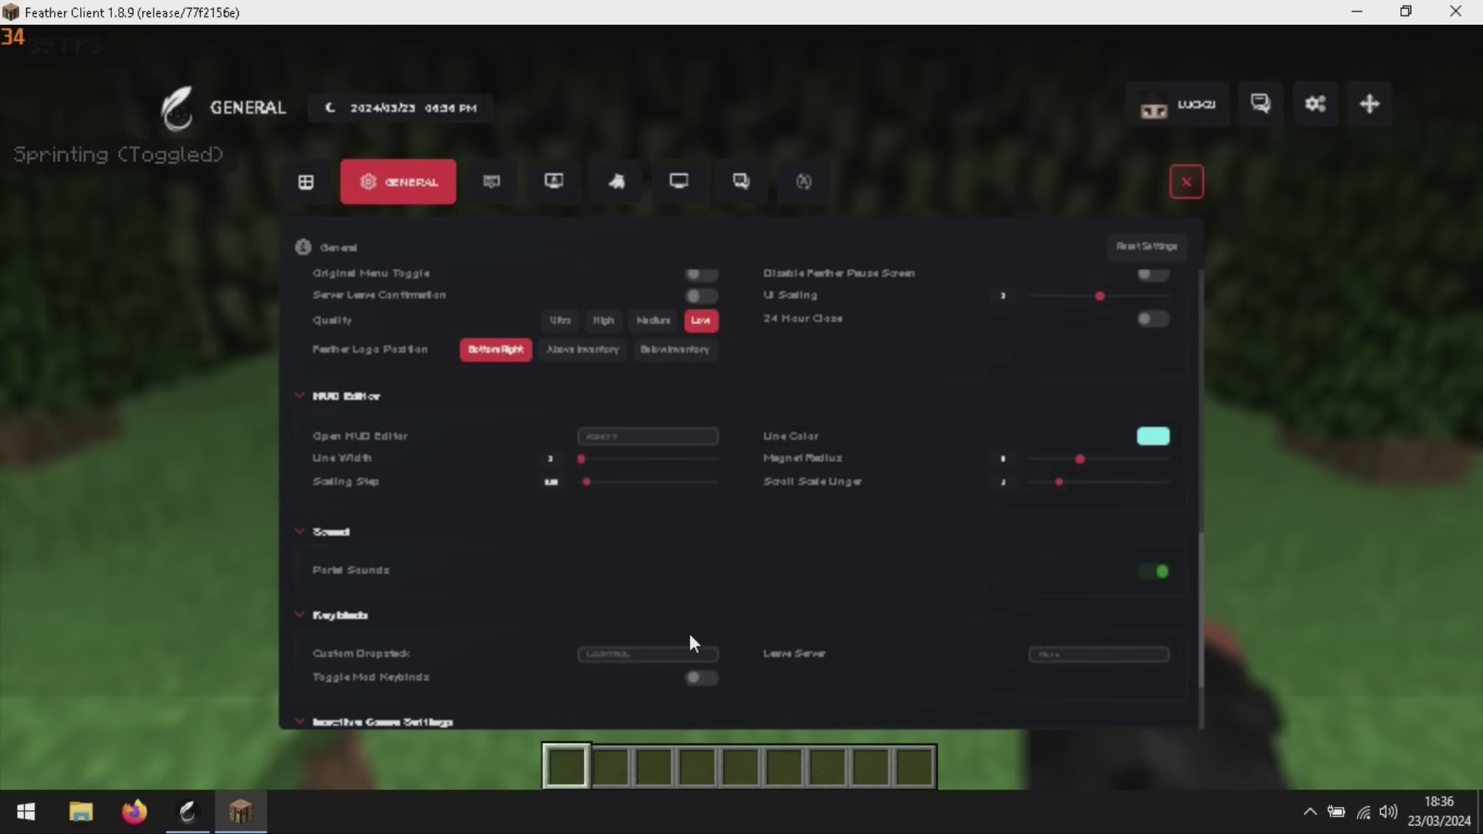
left_click(654, 315)
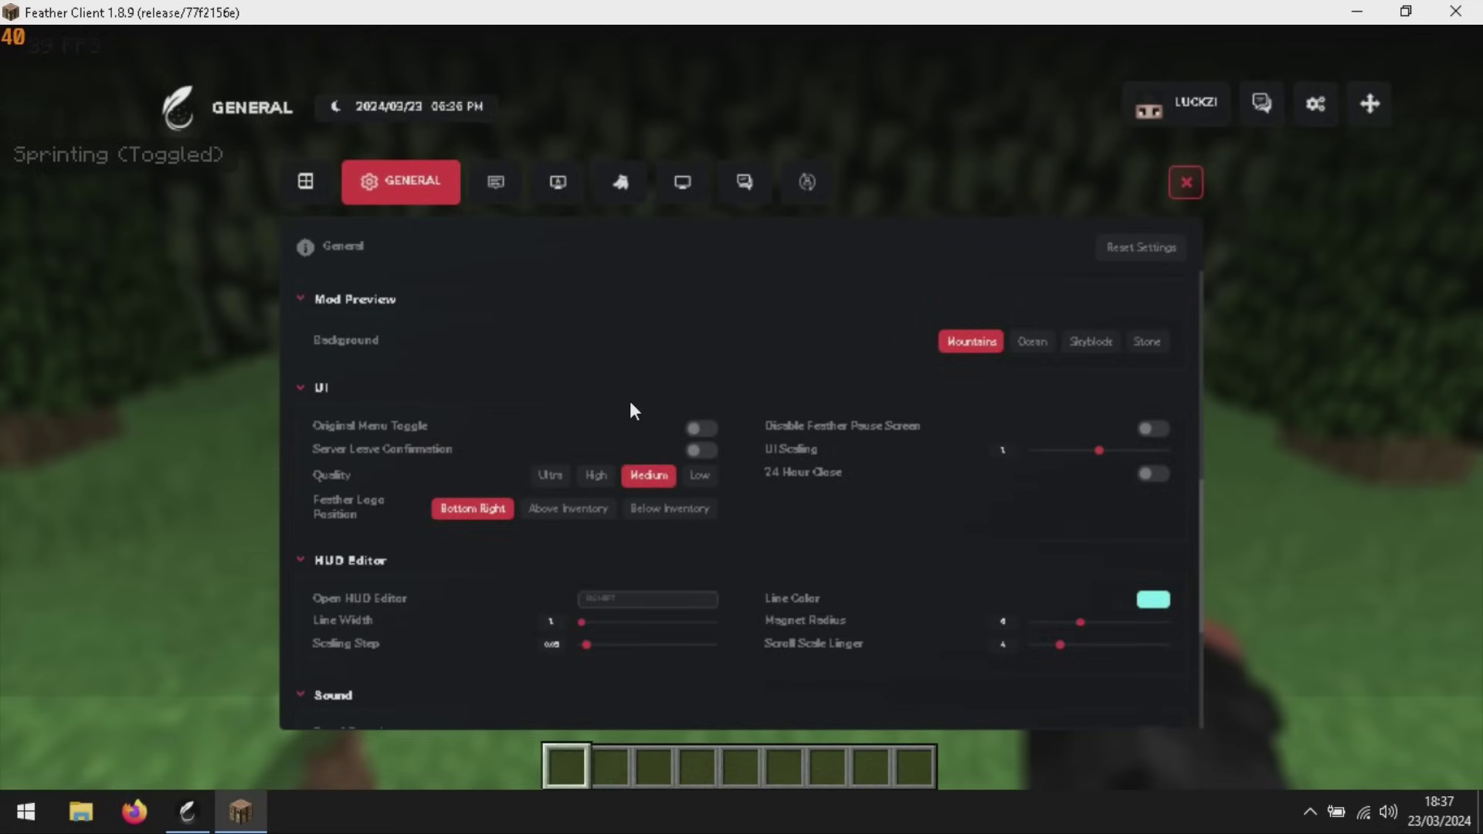